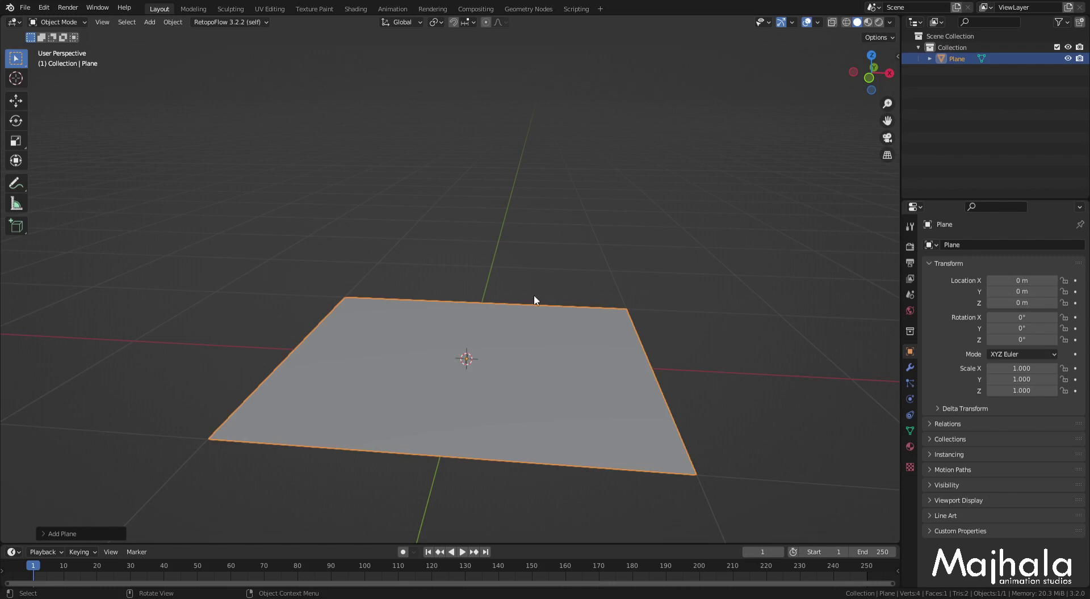
Orbit the view around the plane and open its empty Particle Properties tab
shift+middle_drag(533, 295, 539, 280)
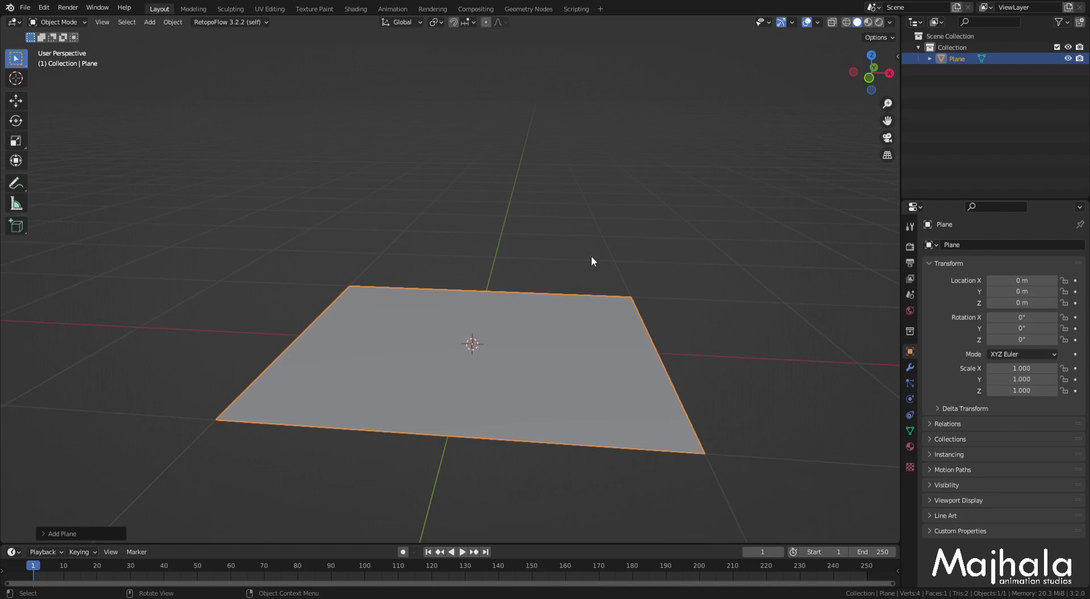
mouse_move(580, 291)
middle_down()
mouse_move(605, 277)
mouse_move(618, 247)
mouse_move(472, 277)
mouse_move(352, 239)
middle_up()
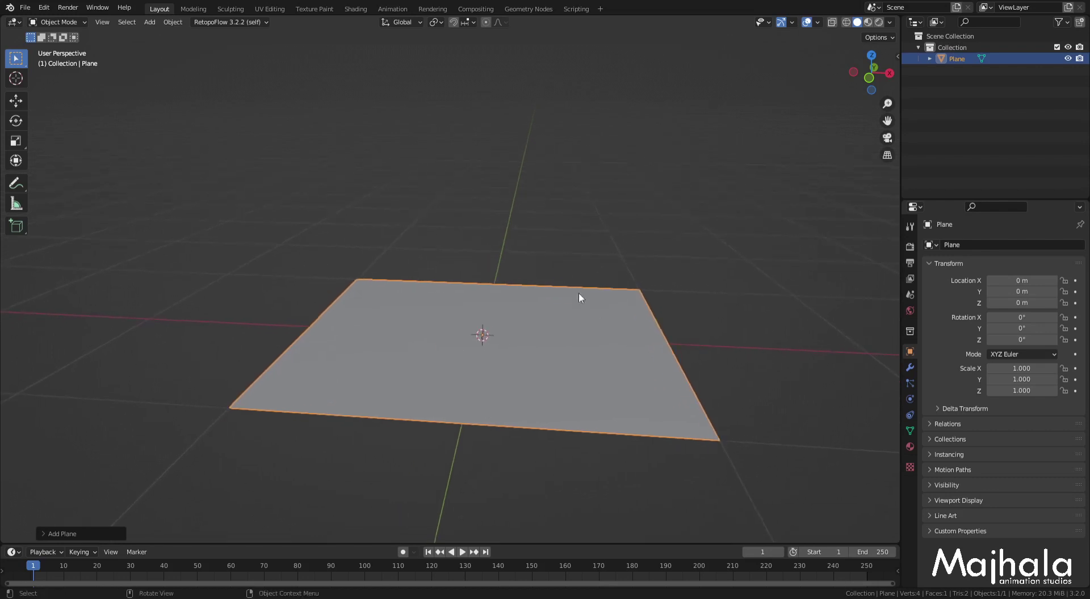
middle_drag(578, 297, 500, 251)
middle_drag(593, 179, 617, 212)
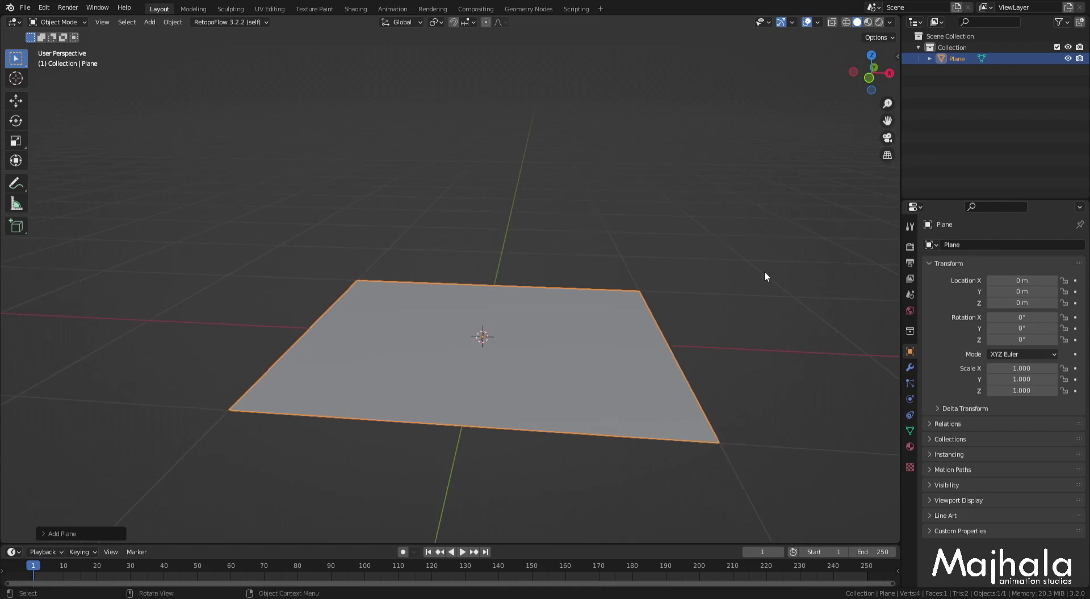
mouse_move(764, 271)
middle_down()
mouse_move(689, 271)
mouse_move(605, 316)
mouse_move(879, 409)
middle_up()
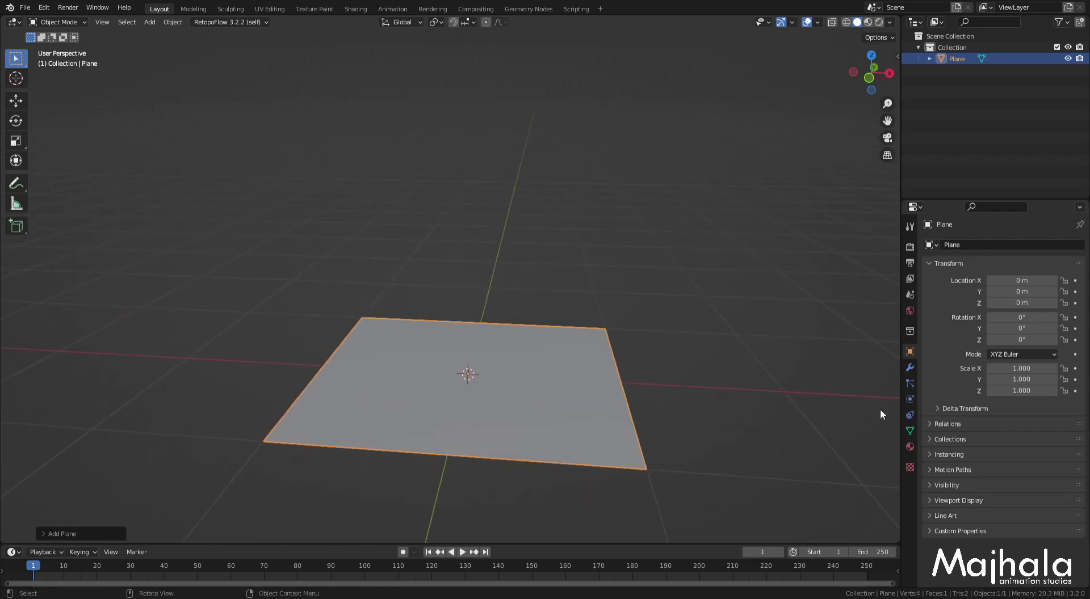
click(911, 386)
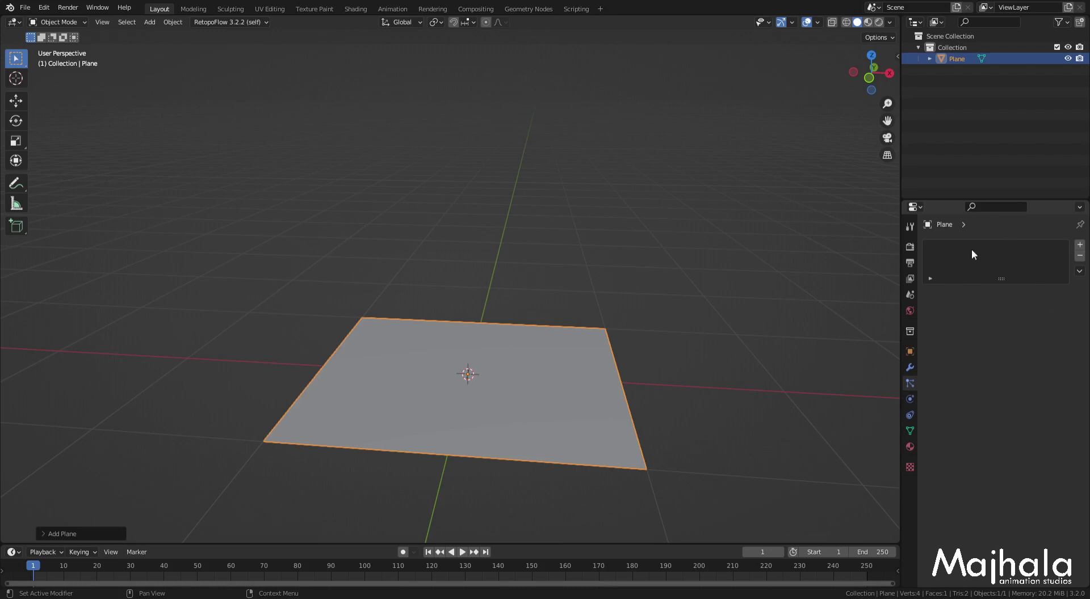
Add a particle system of type Hair and name it 'Hair'
click(1080, 244)
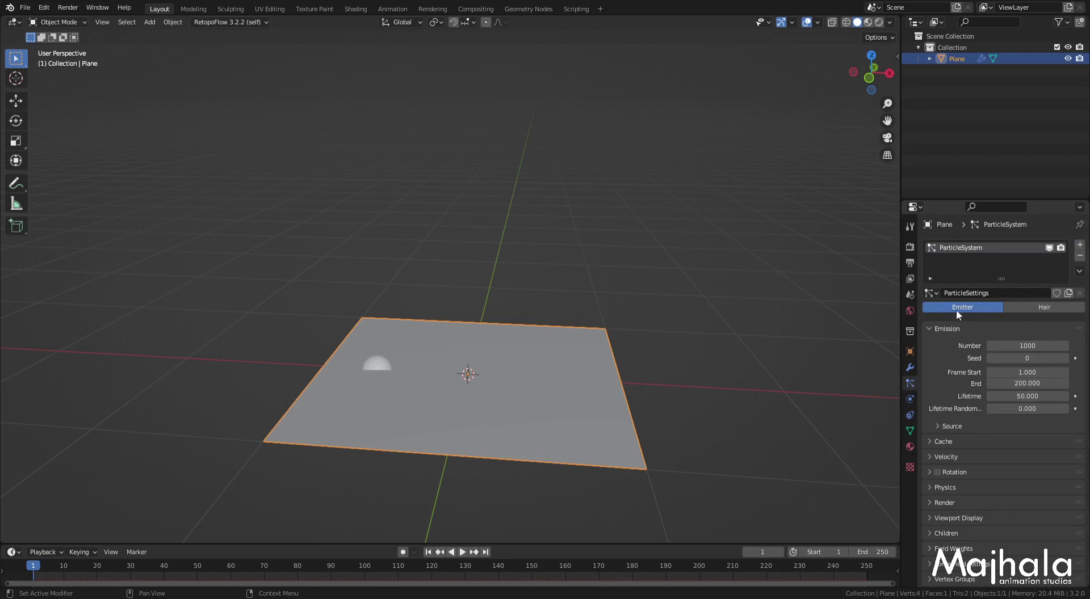
click(1028, 311)
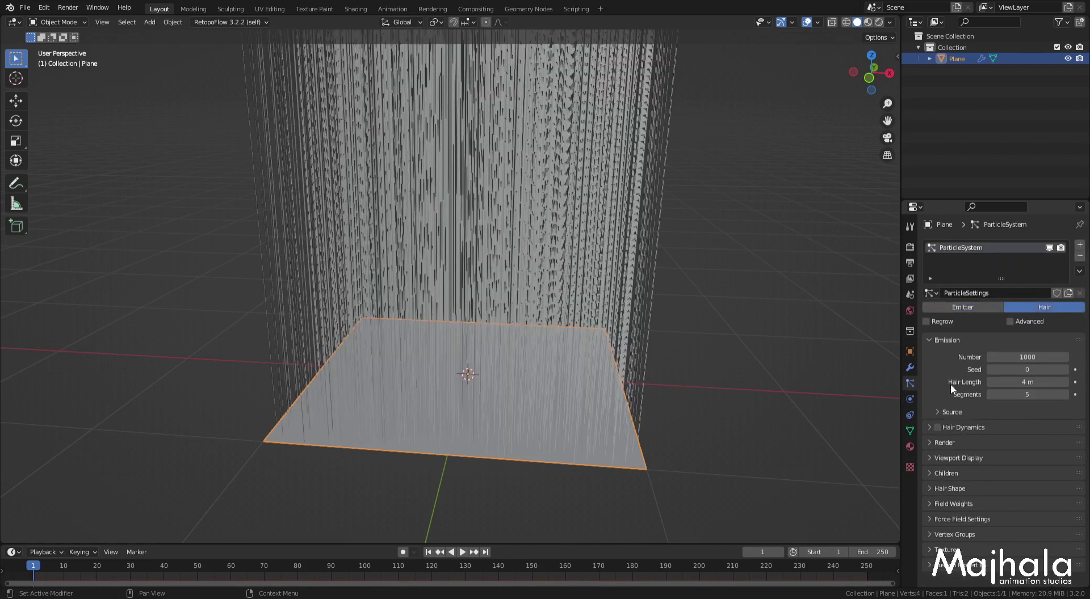
scroll(560, 382, down, 4)
scroll(538, 361, down, 2)
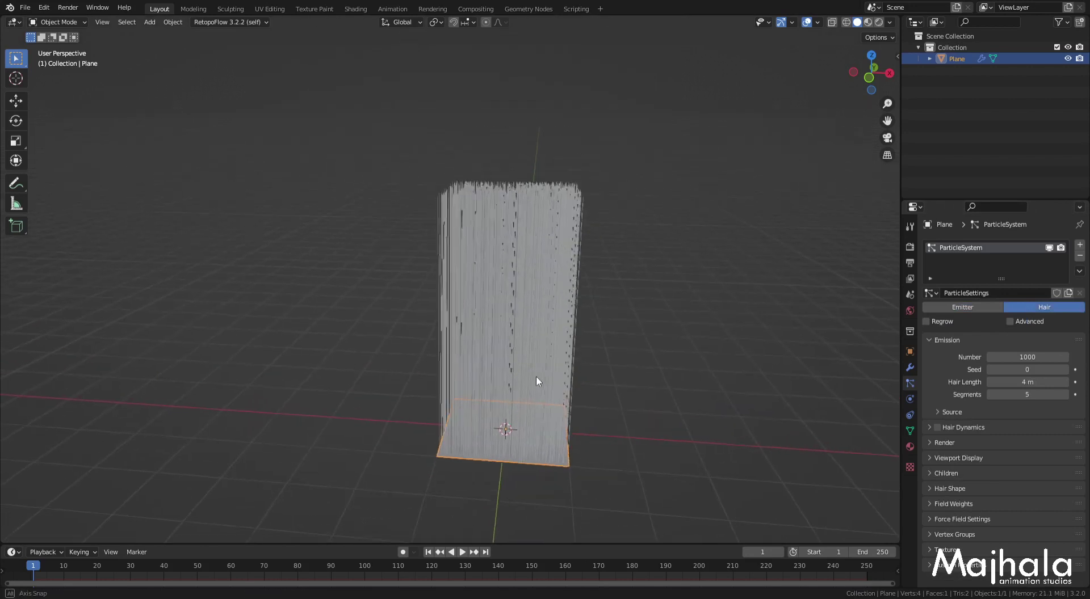
scroll(507, 347, up, 3)
scroll(577, 343, up, 1)
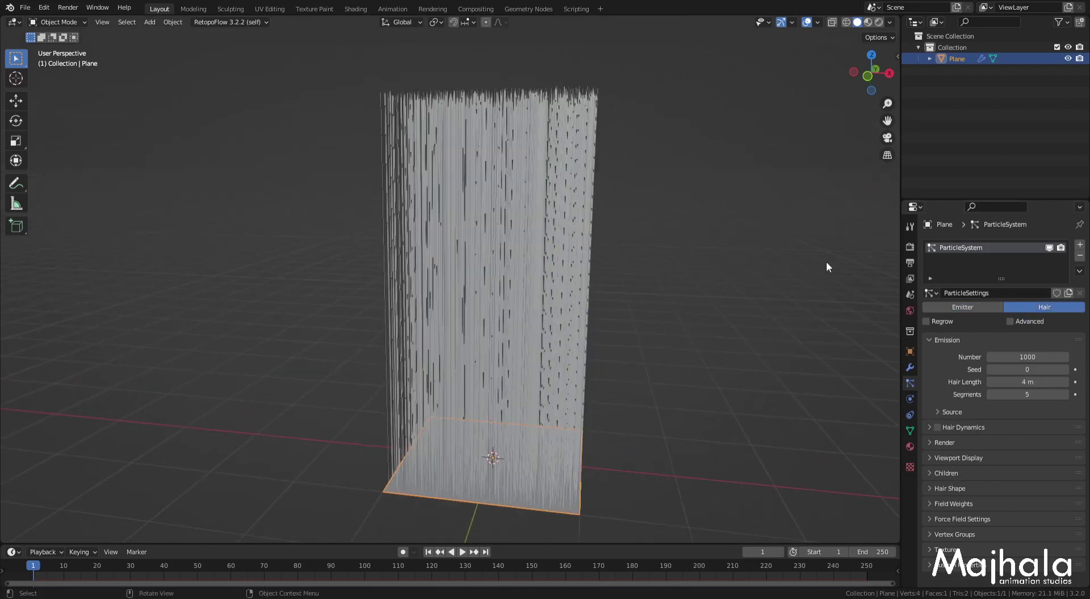
text(Hair)
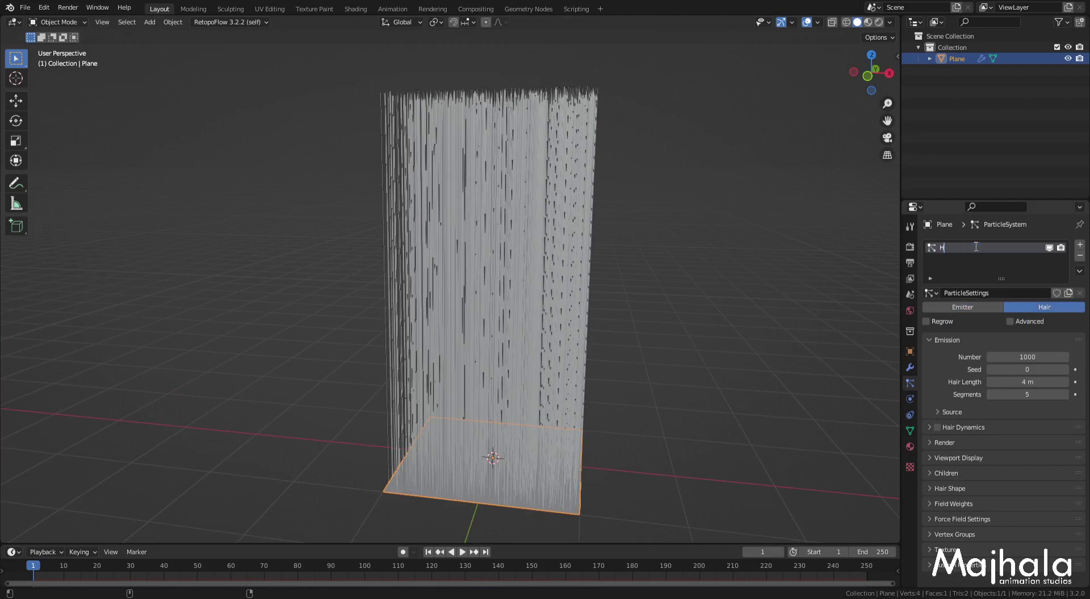
key(Return)
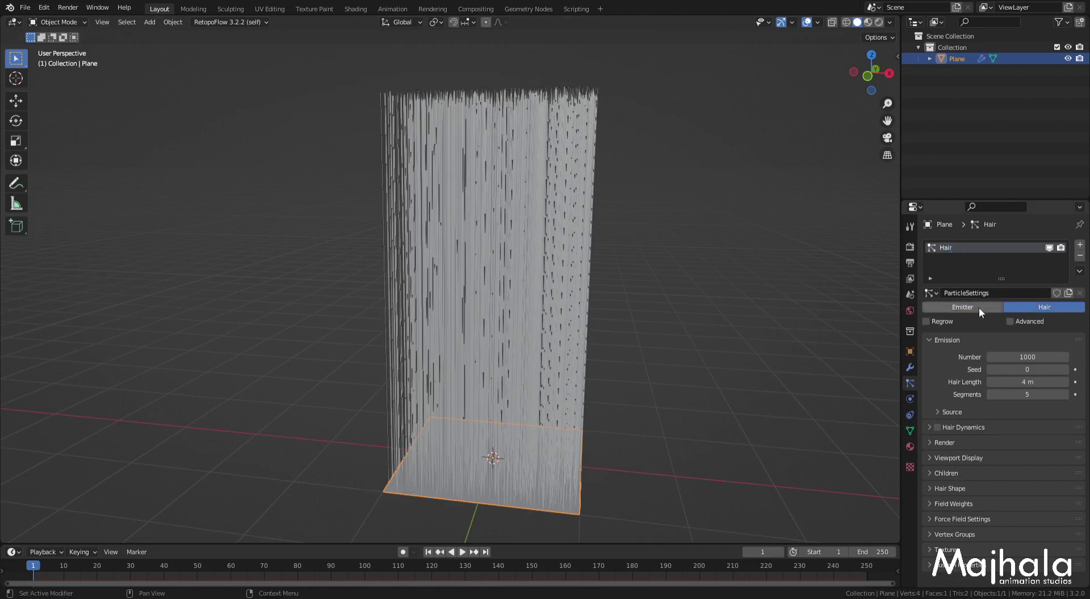
Rename the particle settings to 'Hair', correcting a typo
double_click(981, 293)
text(HGai)
key(Left)
key(Left)
key(Left)
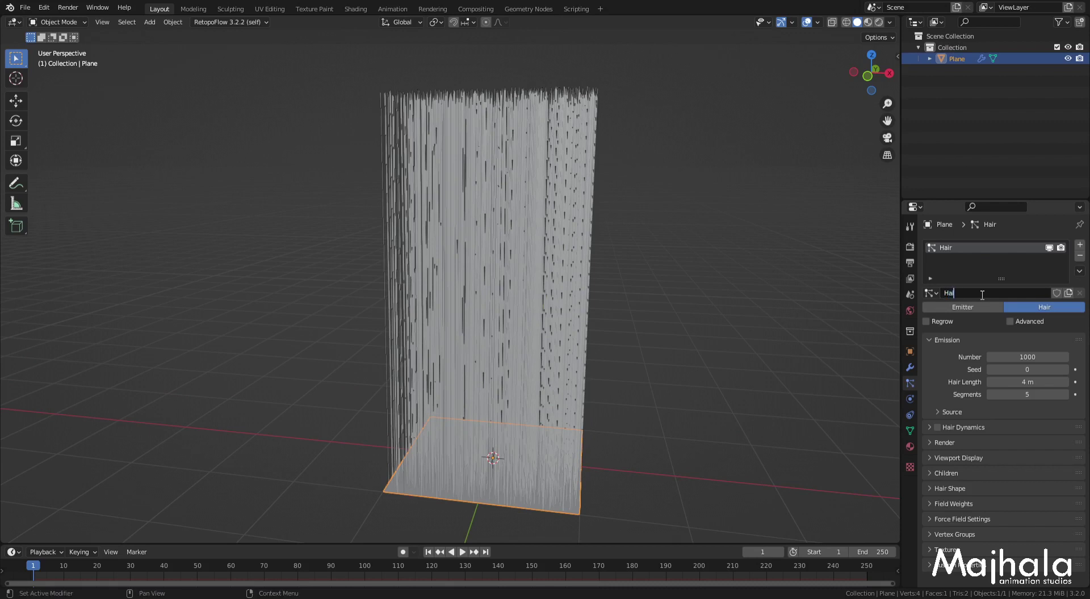
key(BackSpace)
key(Return)
mouse_move(589, 341)
shift+middle_down()
mouse_move(608, 329)
mouse_move(493, 333)
mouse_move(665, 330)
mouse_move(626, 360)
mouse_move(635, 348)
shift+middle_up()
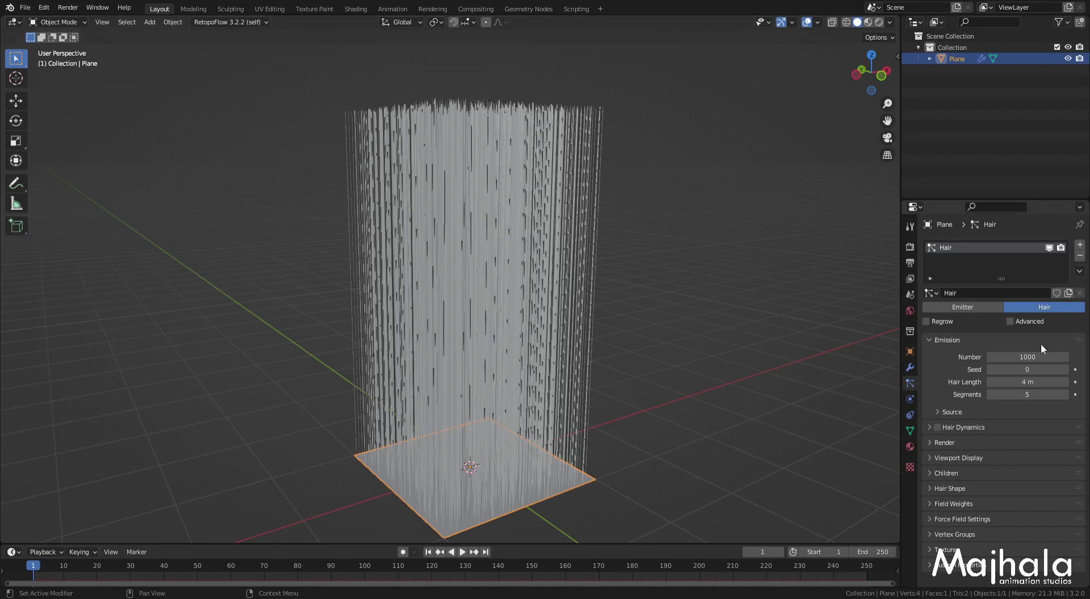
Try hair counts of 10000 and 0, settling on 1000 hairs
click(1027, 357)
text(10)
text(000)
key(Return)
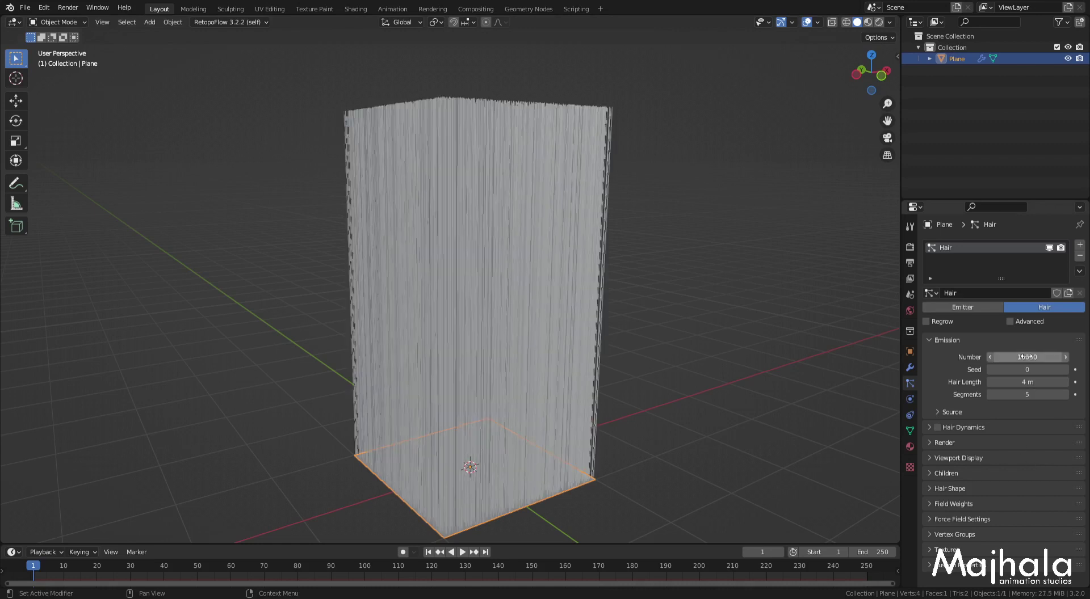
click(1026, 356)
text(0)
key(Return)
click(1027, 356)
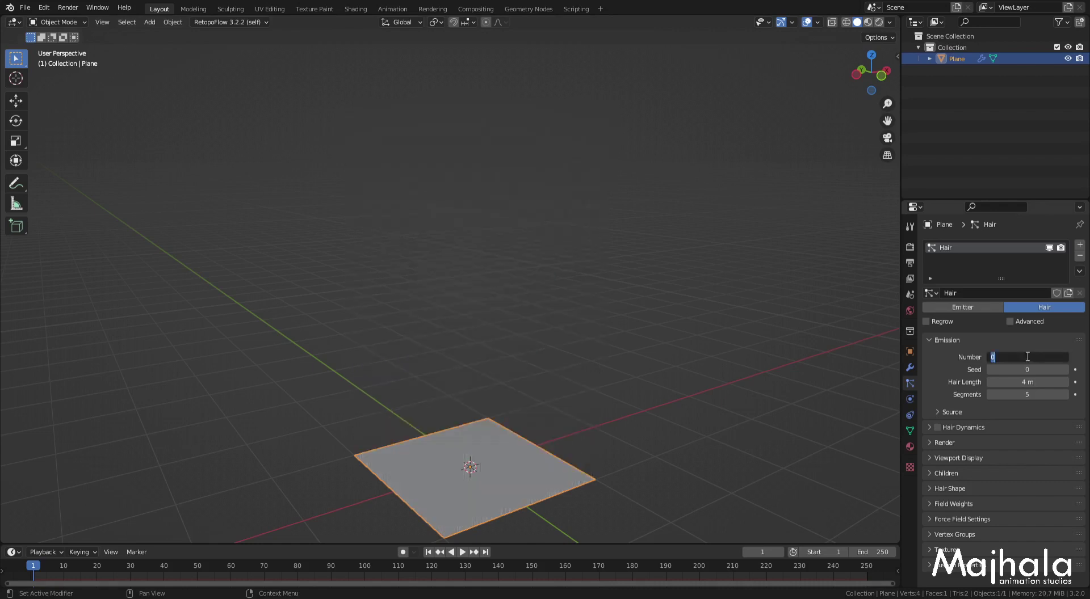
text(1000)
key(Return)
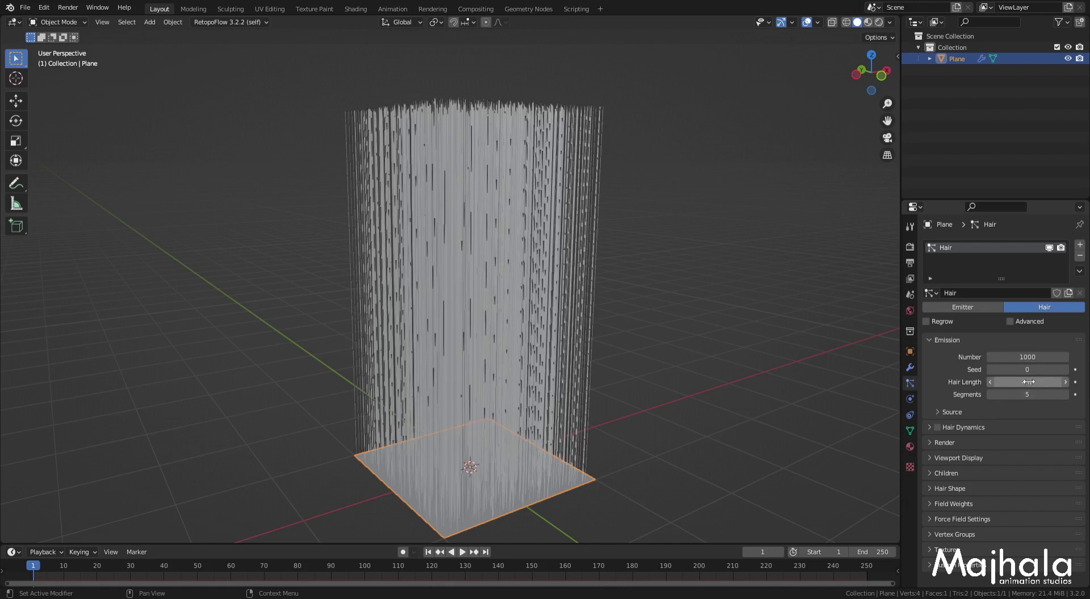
Raise the seed to 10, shorten Hair Length to 3.83 m, and increase segments
click(1065, 369)
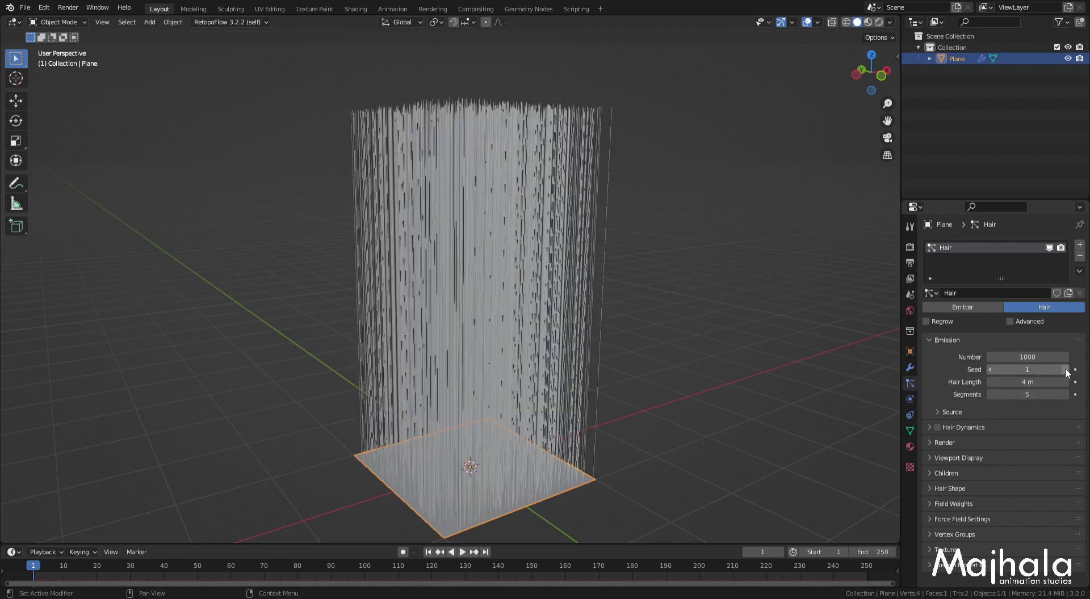
click(1065, 369)
click(1065, 369)
click(1065, 370)
click(1065, 370)
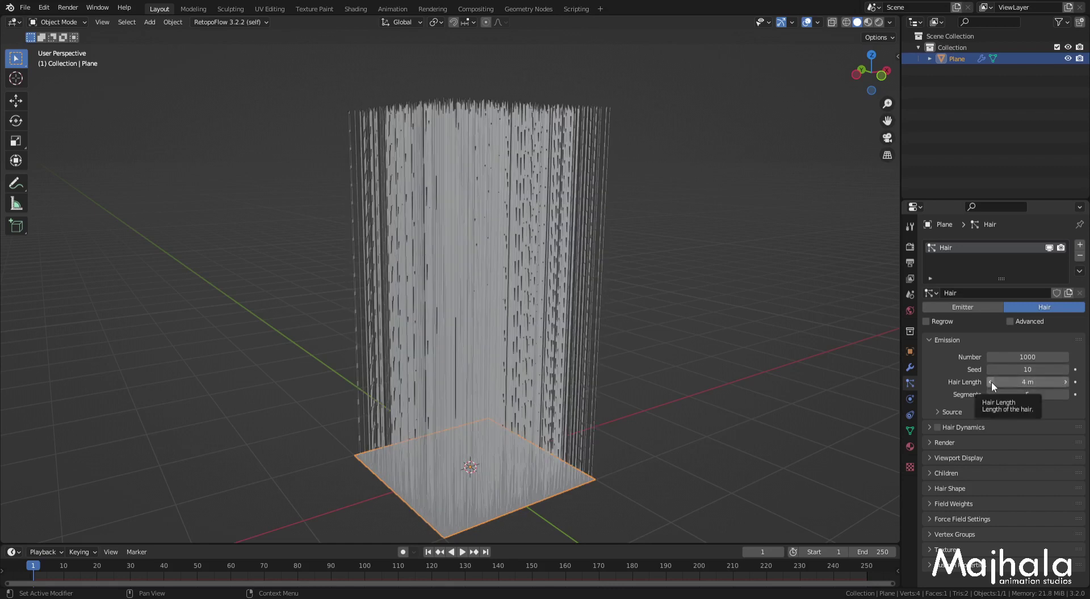
drag(1033, 383, 1034, 386)
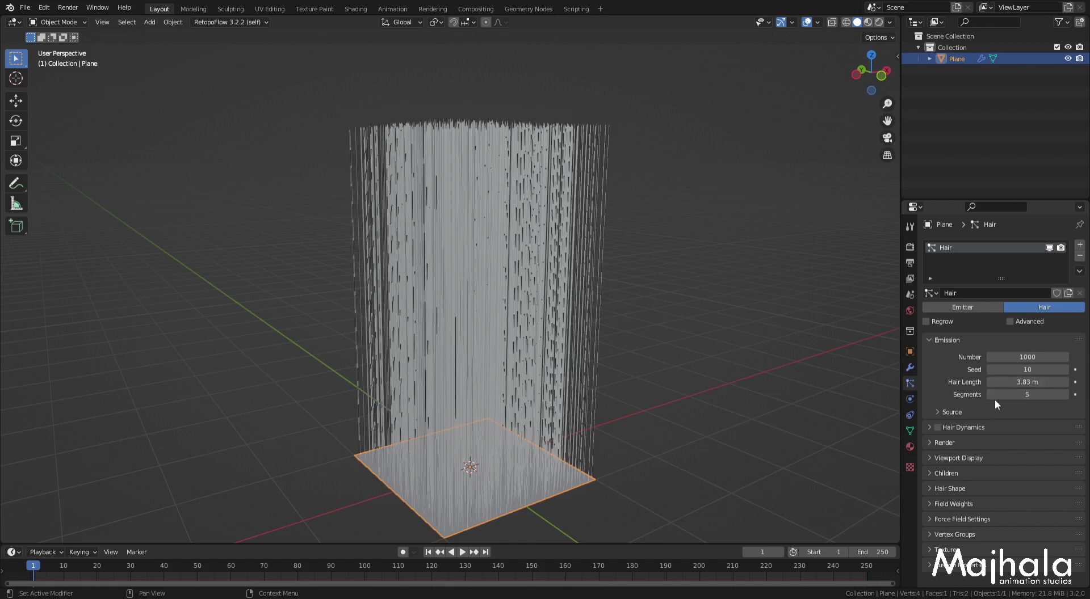
click(1063, 395)
click(1064, 394)
click(1024, 394)
Confirm the segment count and turn on Advanced particle options
key(Return)
click(1010, 322)
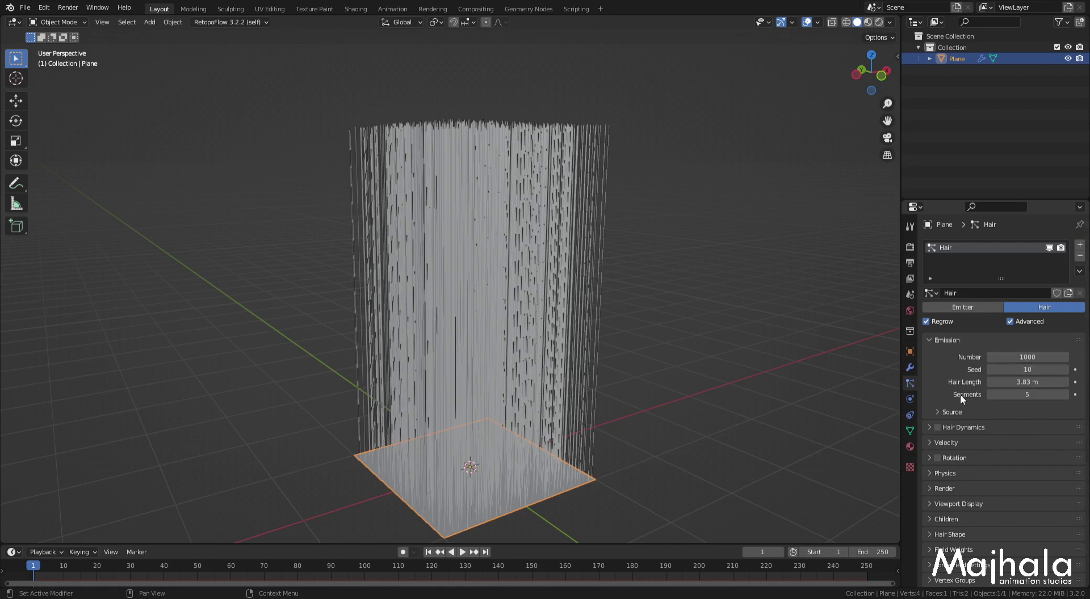
click(939, 412)
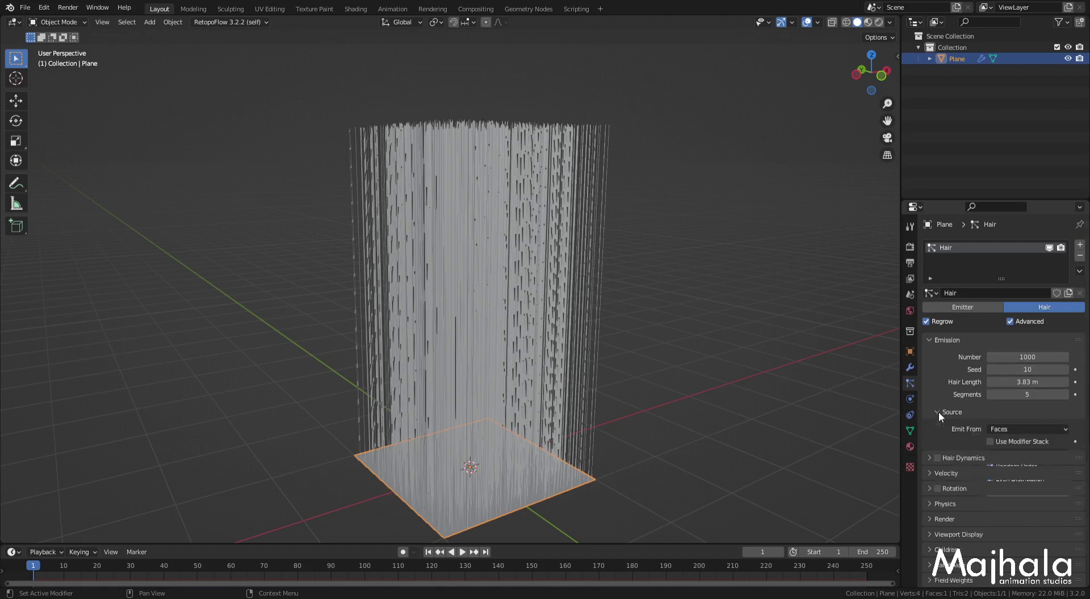
Switch Emit From to Vertices, then to Volume, and inspect the hair column
click(1009, 431)
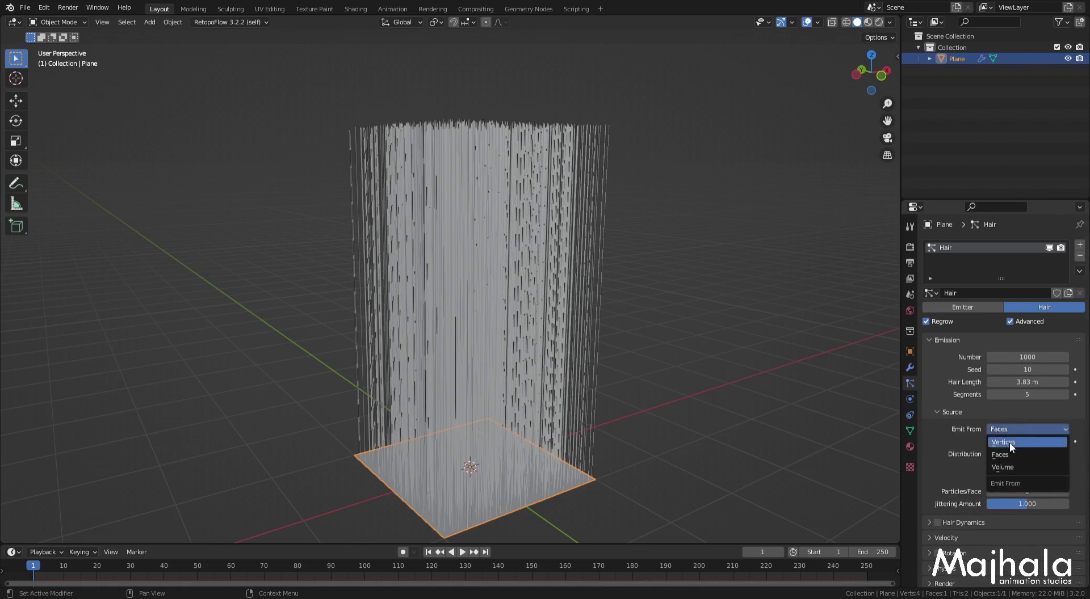
click(1009, 442)
mouse_move(702, 389)
middle_down()
mouse_move(513, 383)
mouse_move(531, 365)
mouse_move(524, 253)
middle_up()
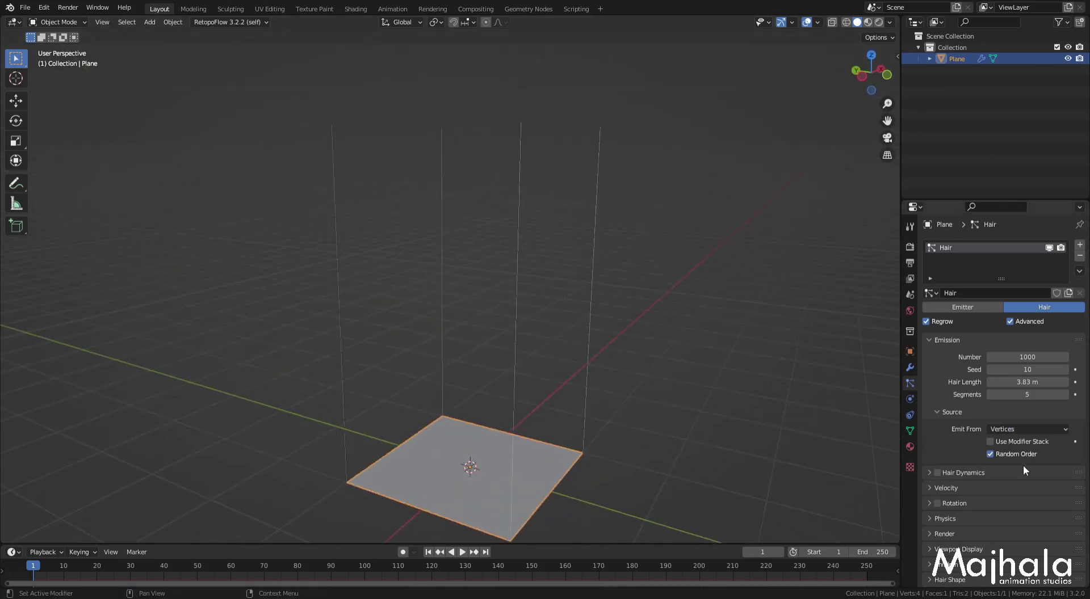
click(1009, 432)
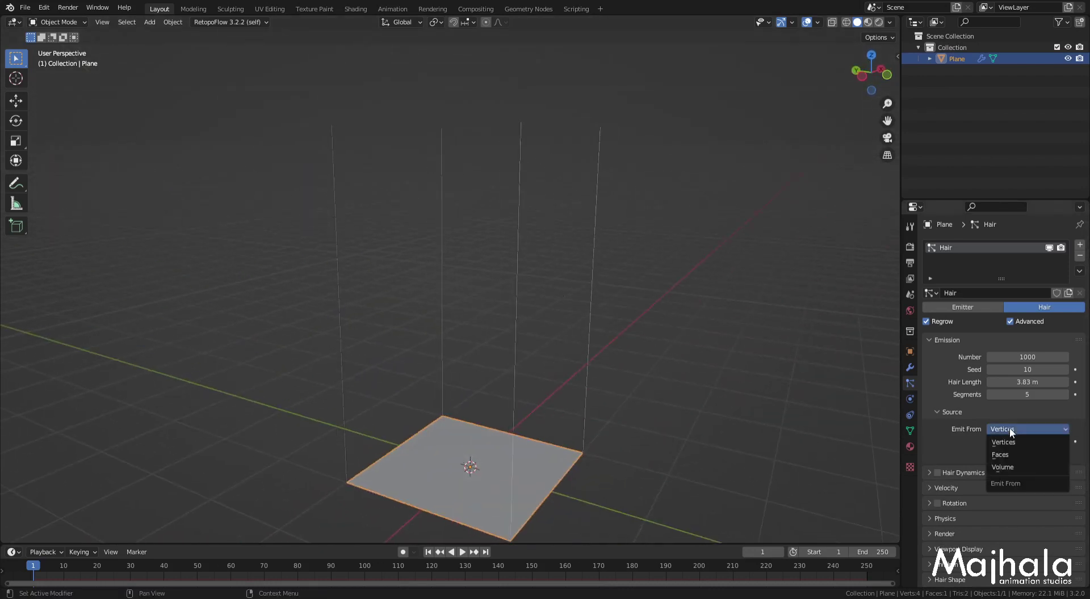
click(1017, 465)
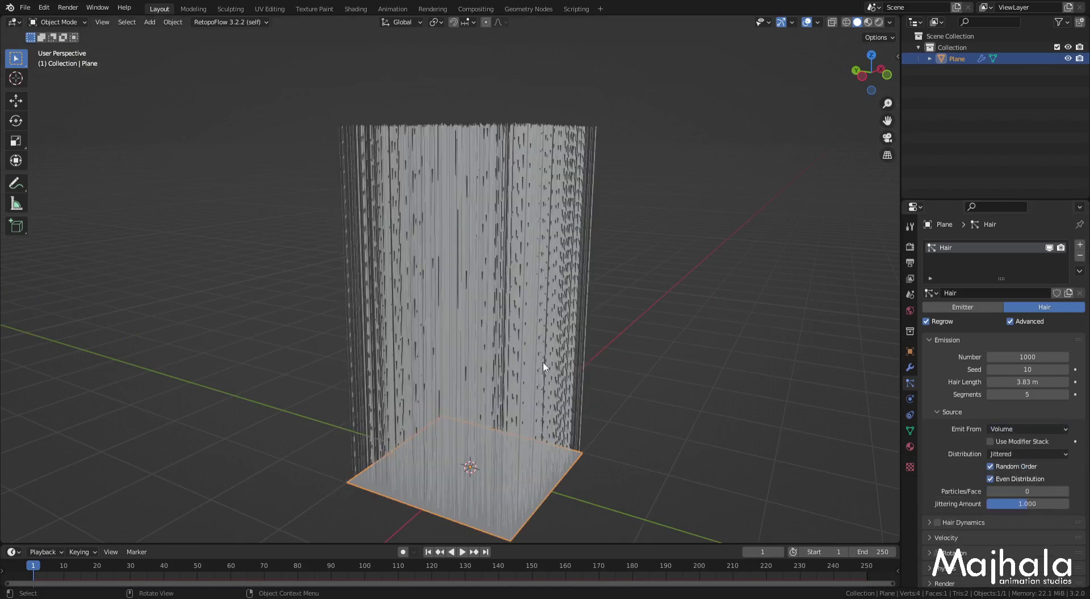
mouse_move(543, 363)
middle_down()
mouse_move(561, 329)
mouse_move(485, 457)
mouse_move(521, 484)
mouse_move(479, 407)
middle_up()
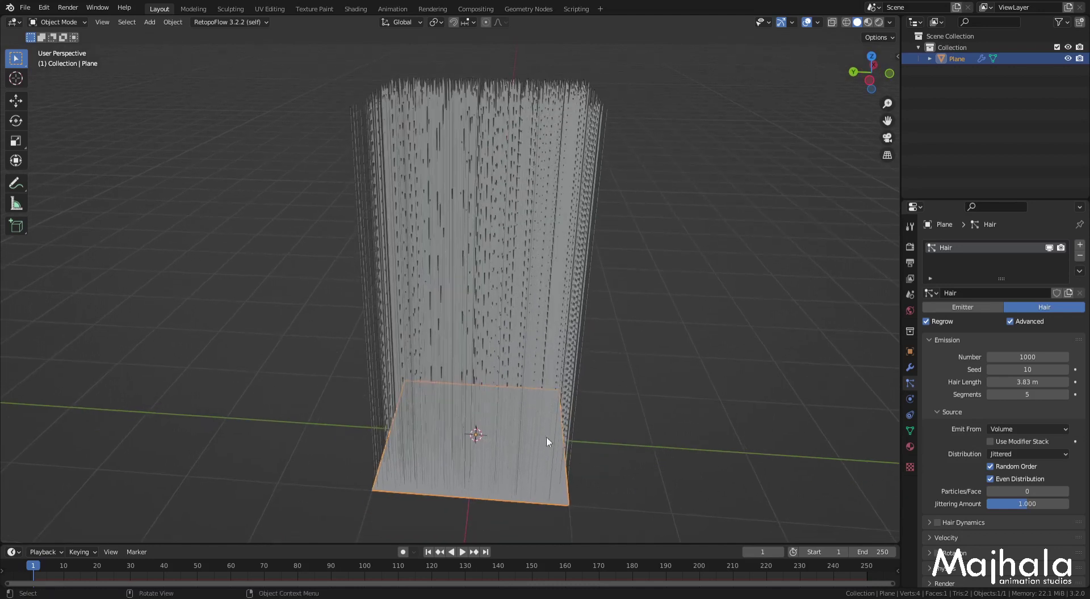
mouse_move(618, 397)
middle_down()
mouse_move(639, 373)
mouse_move(587, 378)
mouse_move(680, 369)
middle_up()
Raise Particles/Face and set Jittering Amount to 2.000
scroll(1016, 459, down, 2)
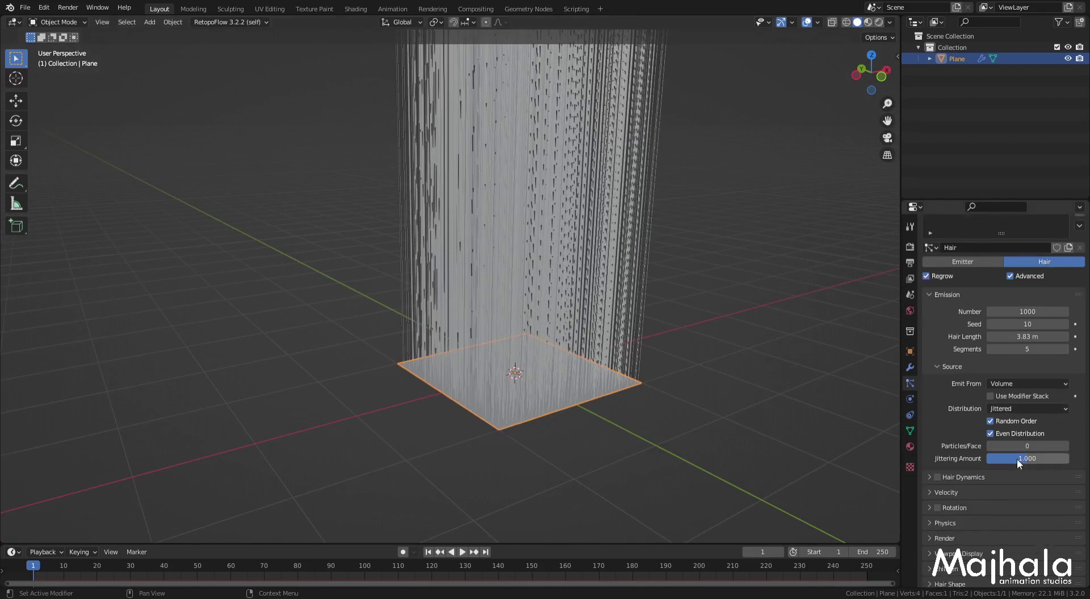
mouse_move(1011, 449)
mouse_down()
mouse_move(1081, 449)
mouse_move(1067, 446)
mouse_up()
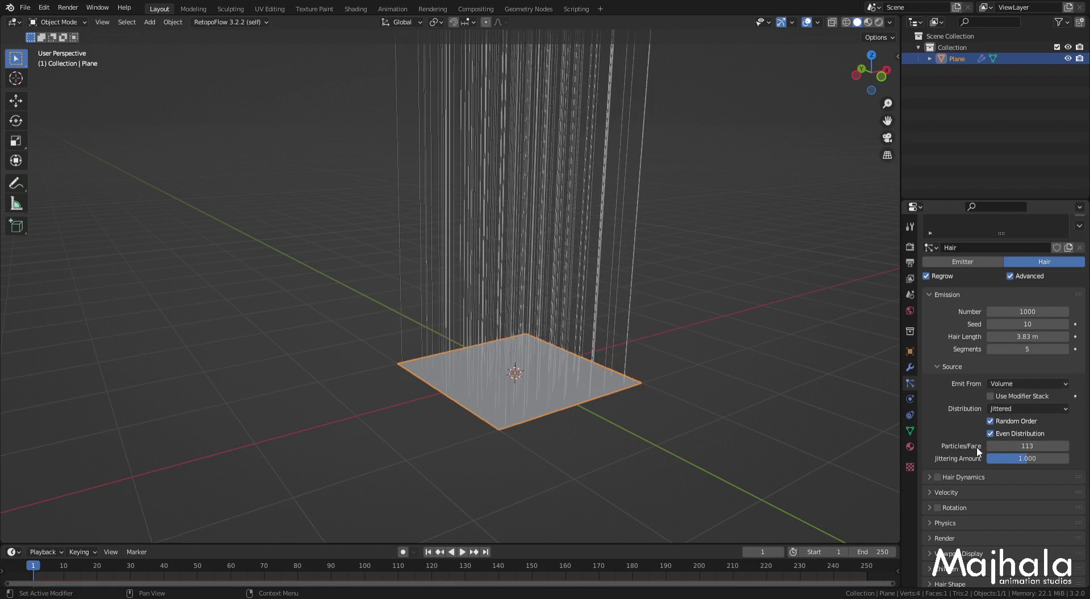
drag(1017, 446, 1039, 446)
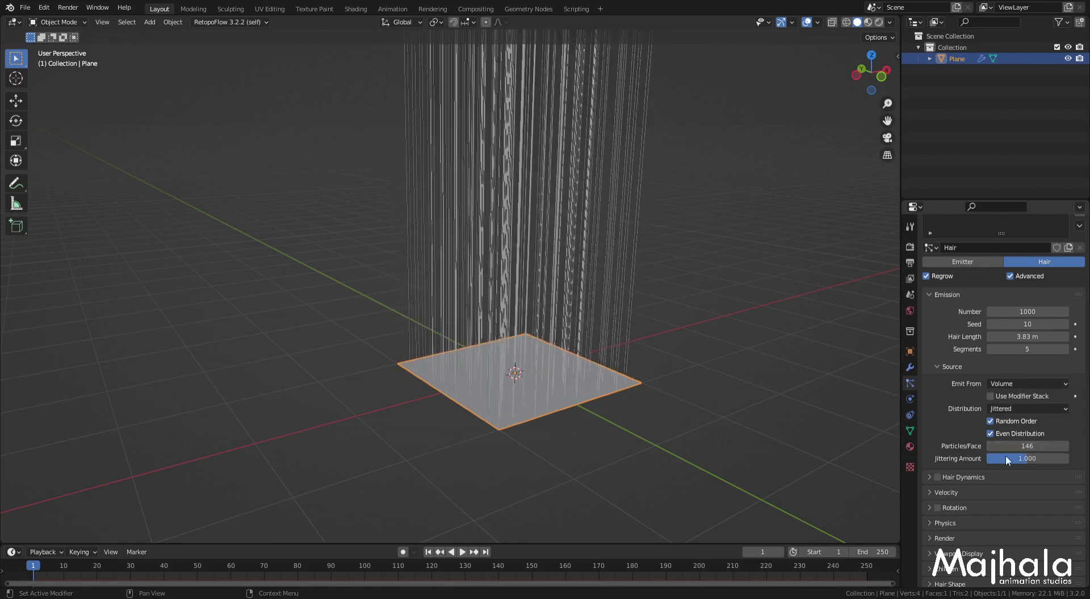
drag(1014, 459, 1038, 459)
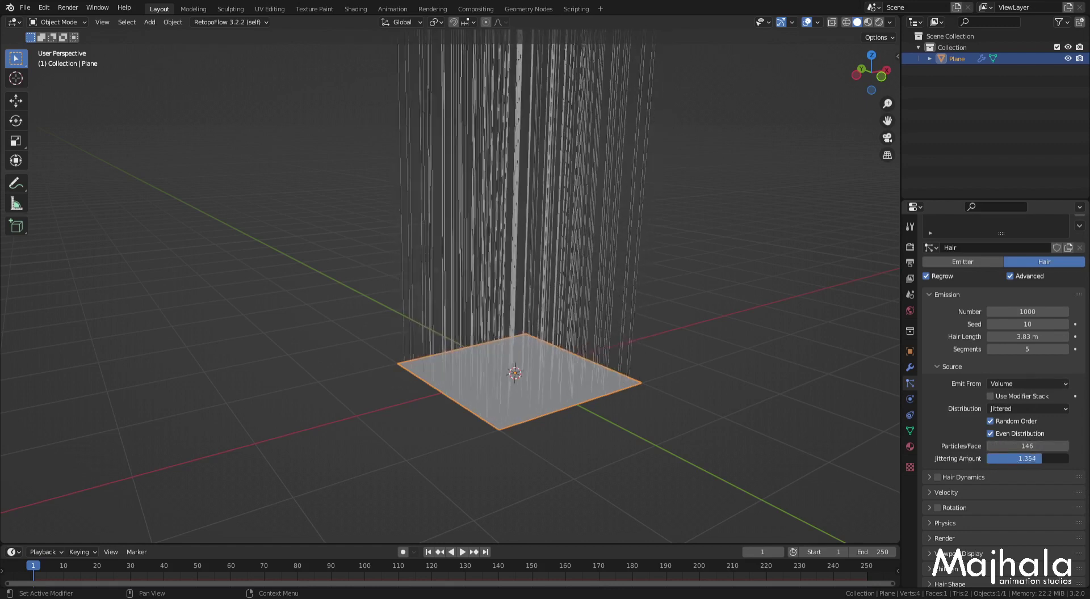
mouse_move(638, 336)
middle_down()
mouse_move(601, 333)
mouse_move(837, 463)
middle_up()
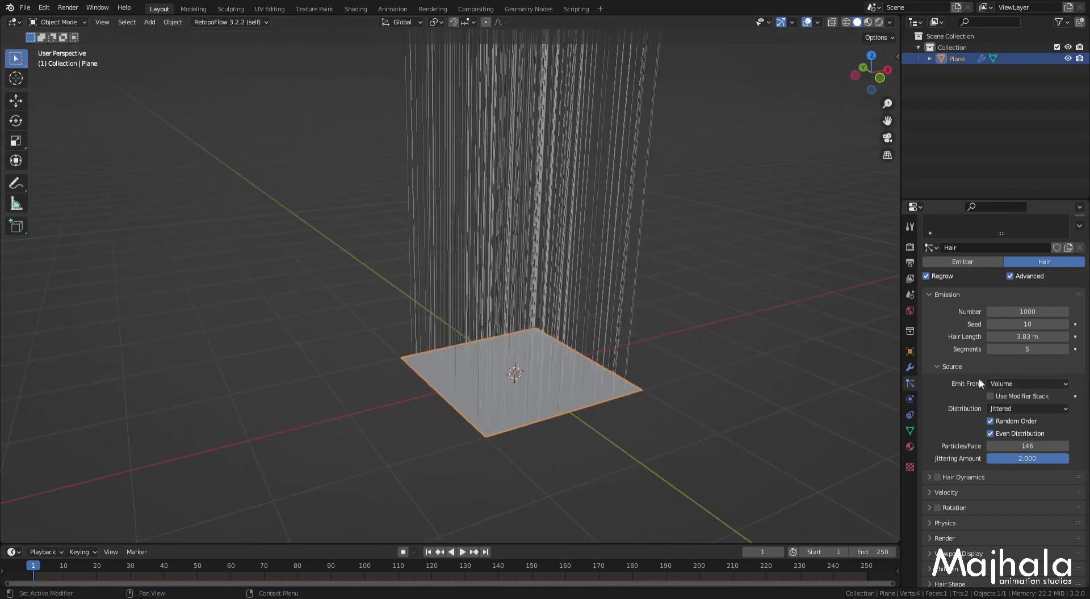
Set the hair length to 4 m
click(938, 365)
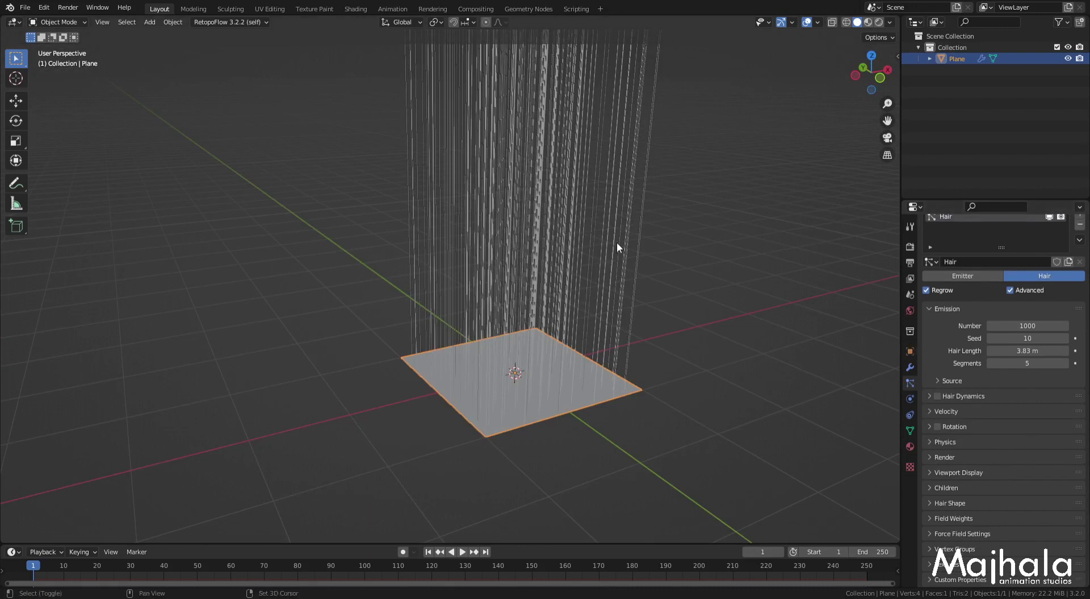
mouse_move(616, 242)
middle_down()
mouse_move(611, 284)
mouse_move(658, 263)
middle_up()
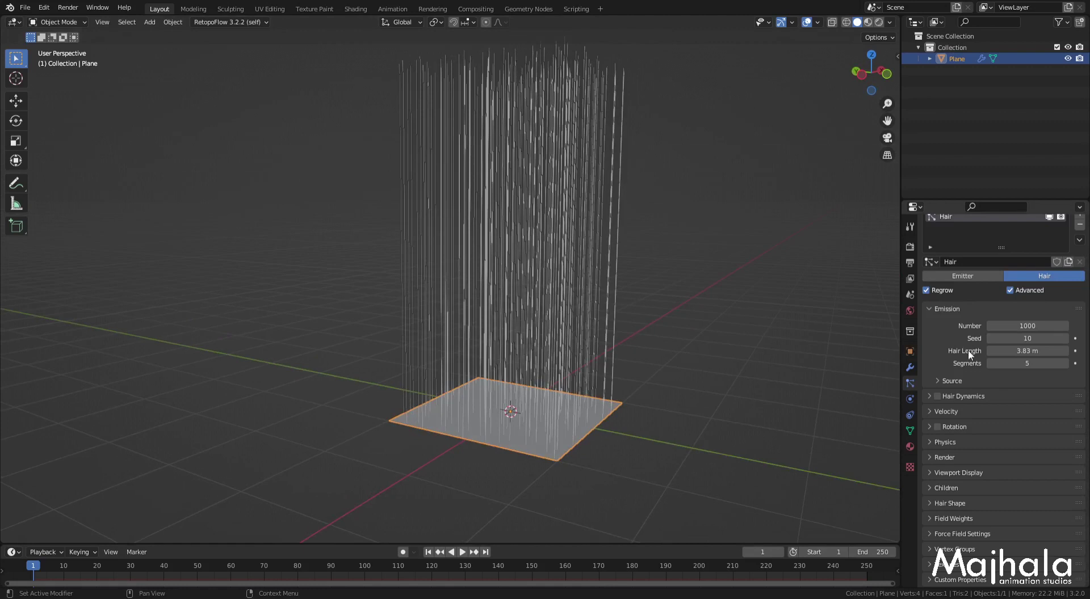
click(1017, 351)
text(4)
key(Return)
Set Particles/Face back to 1
click(933, 380)
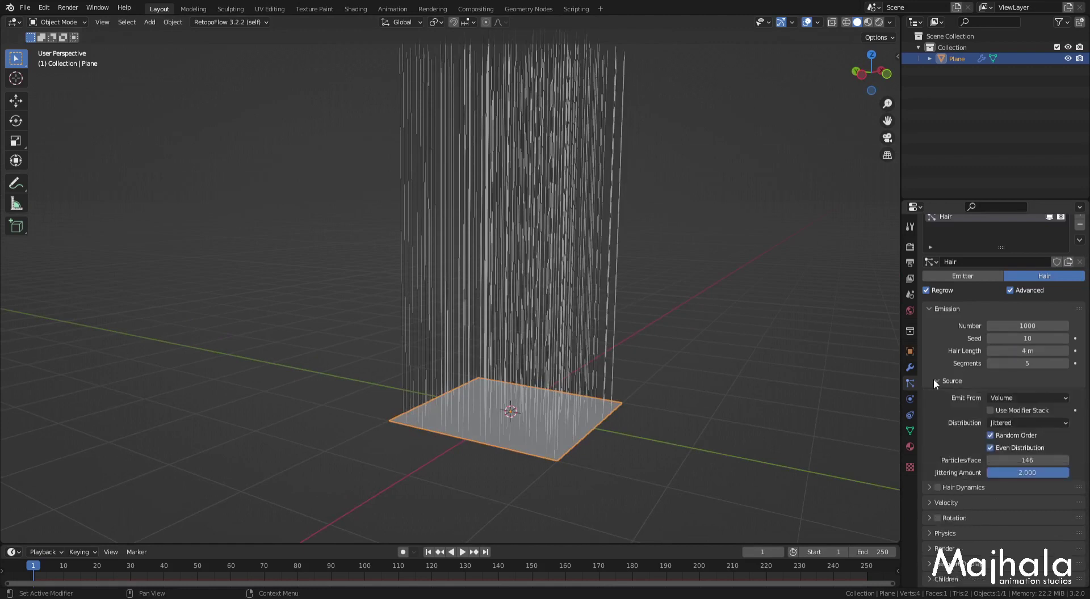
click(1036, 460)
text(1)
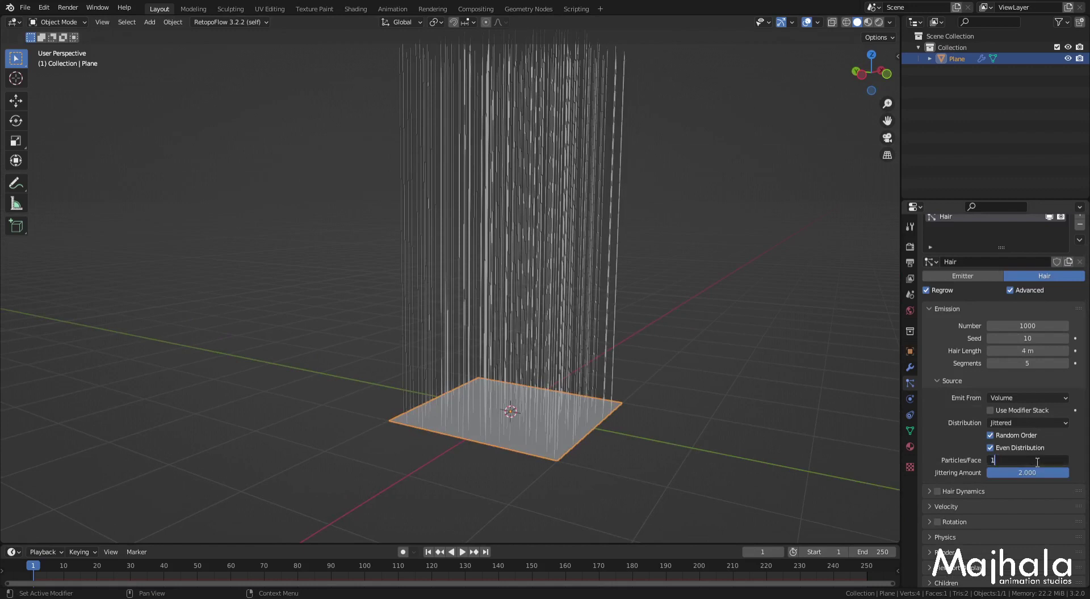
key(Return)
Set the hair distribution to Random and emit it from Faces
click(1027, 422)
click(1017, 448)
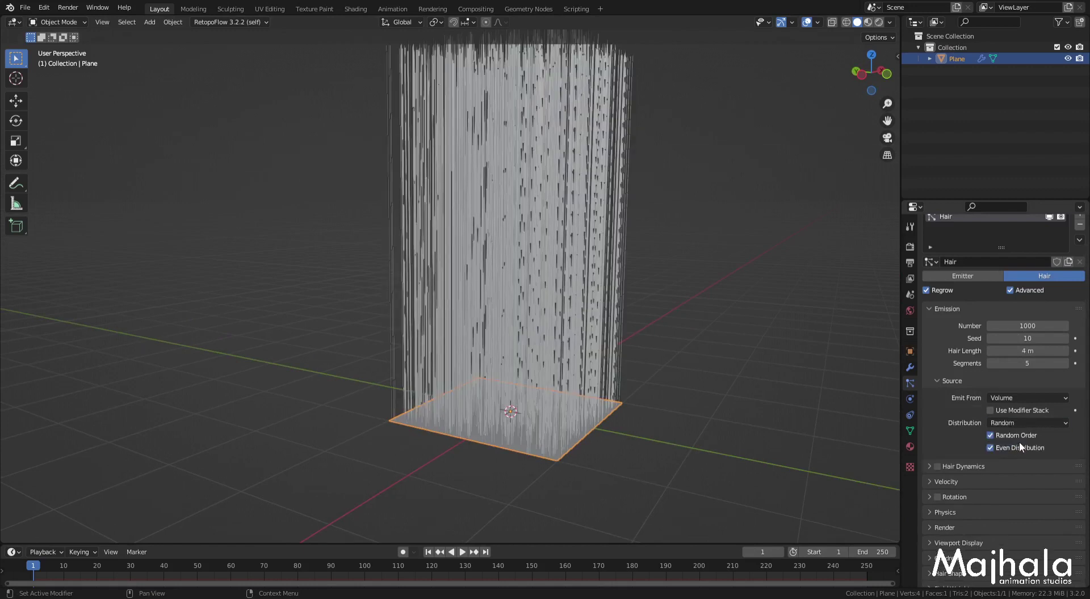
middle_drag(693, 411, 710, 423)
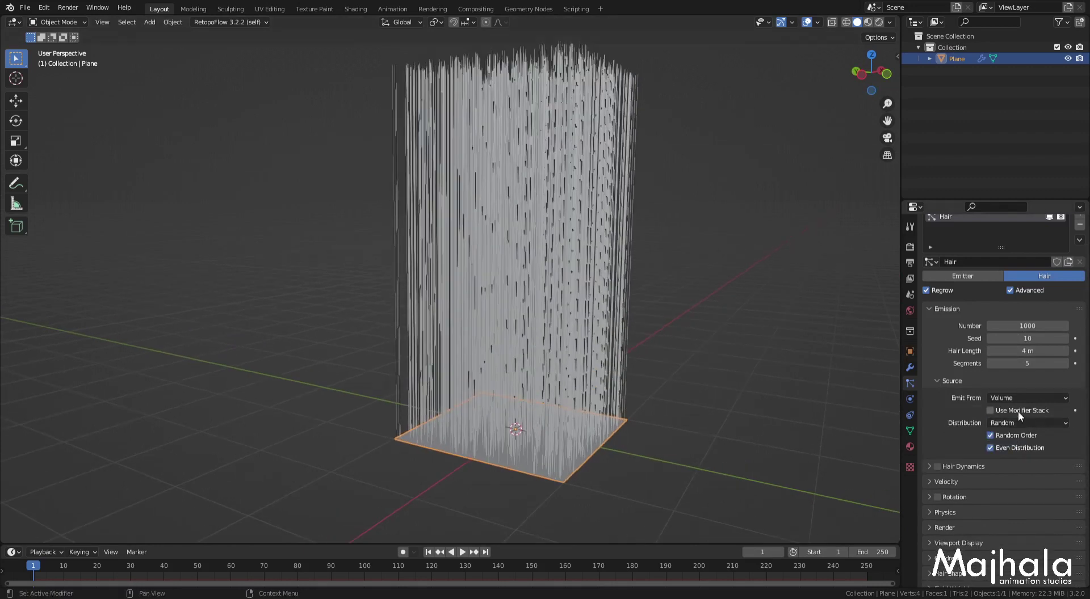
click(1010, 397)
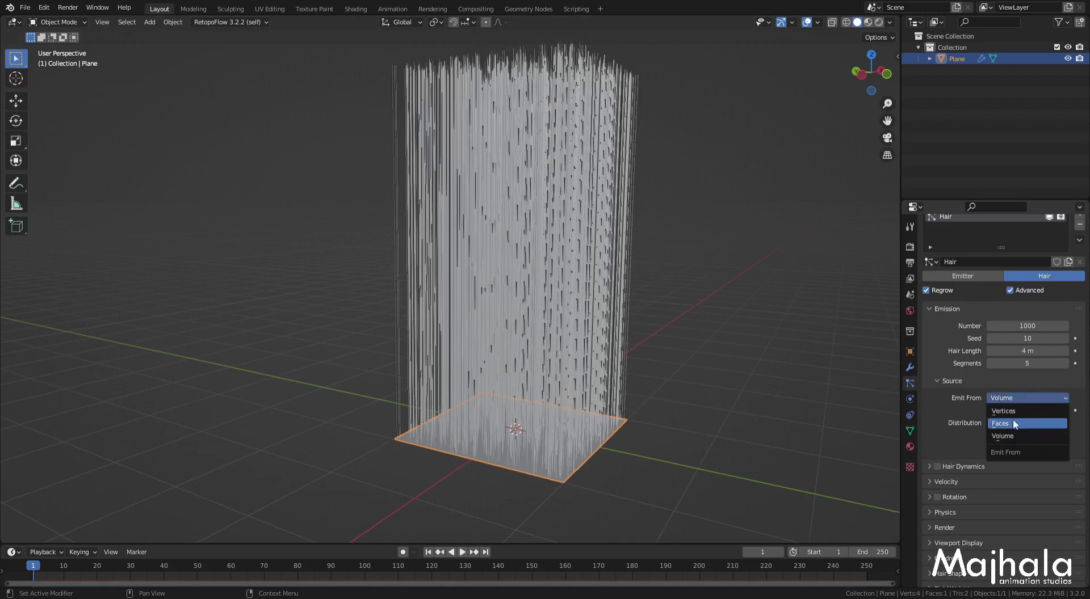
click(1007, 422)
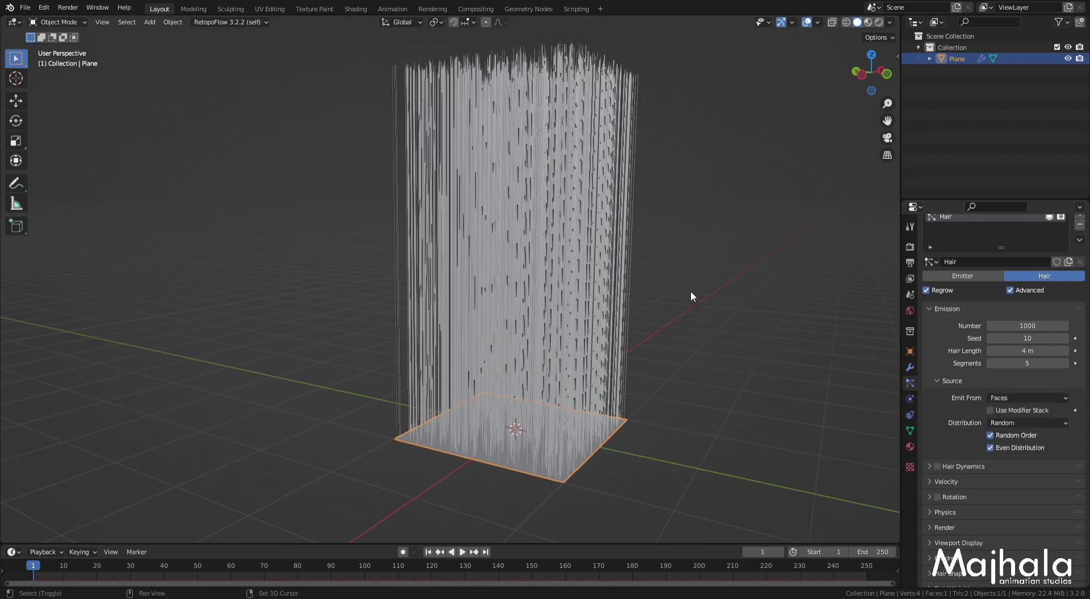
mouse_move(692, 296)
shift+middle_down()
mouse_move(693, 324)
mouse_move(645, 295)
shift+middle_up()
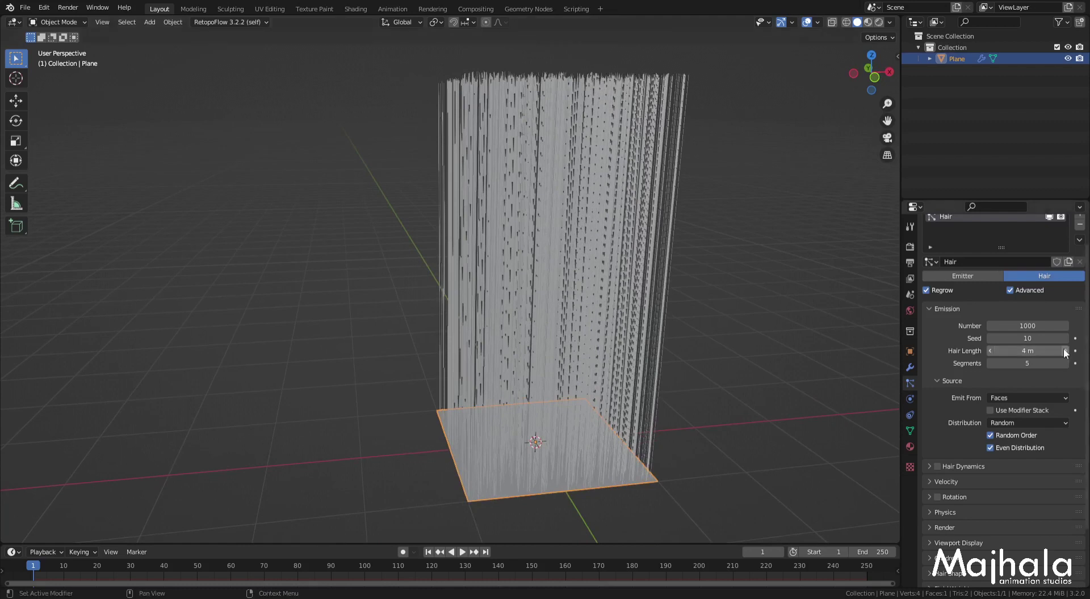
Set the seed to 1 and the hair Number to 0
click(1023, 338)
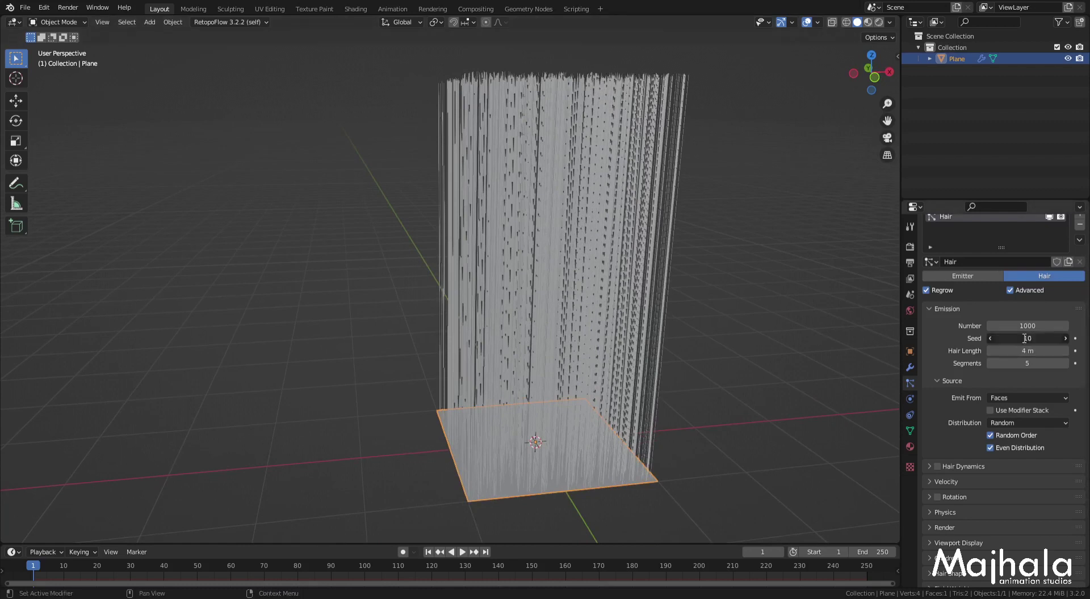
text(1)
key(Return)
scroll(539, 216, down, 2)
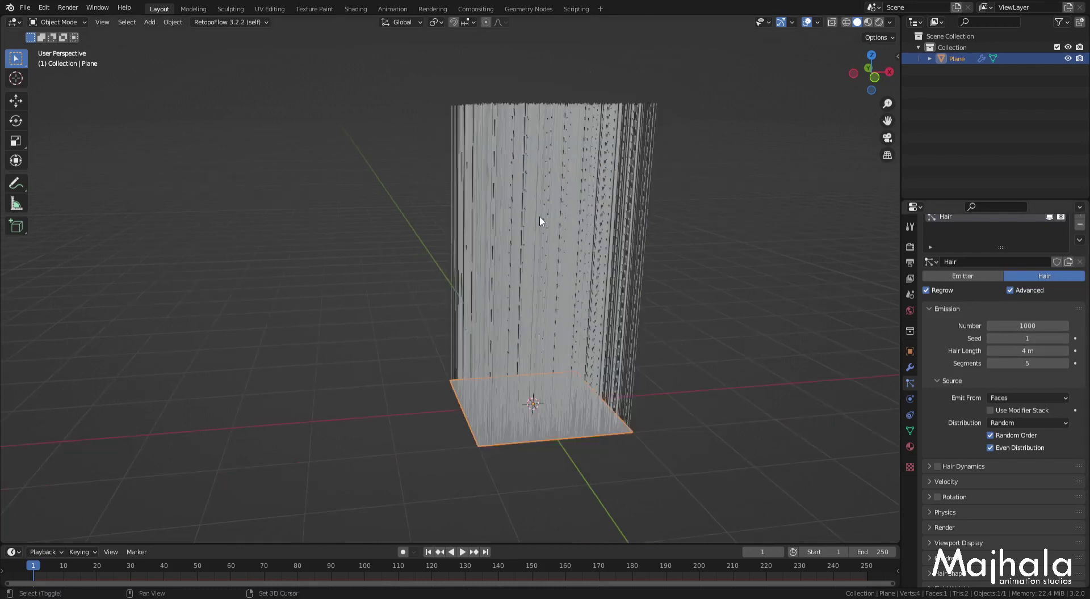
click(1038, 326)
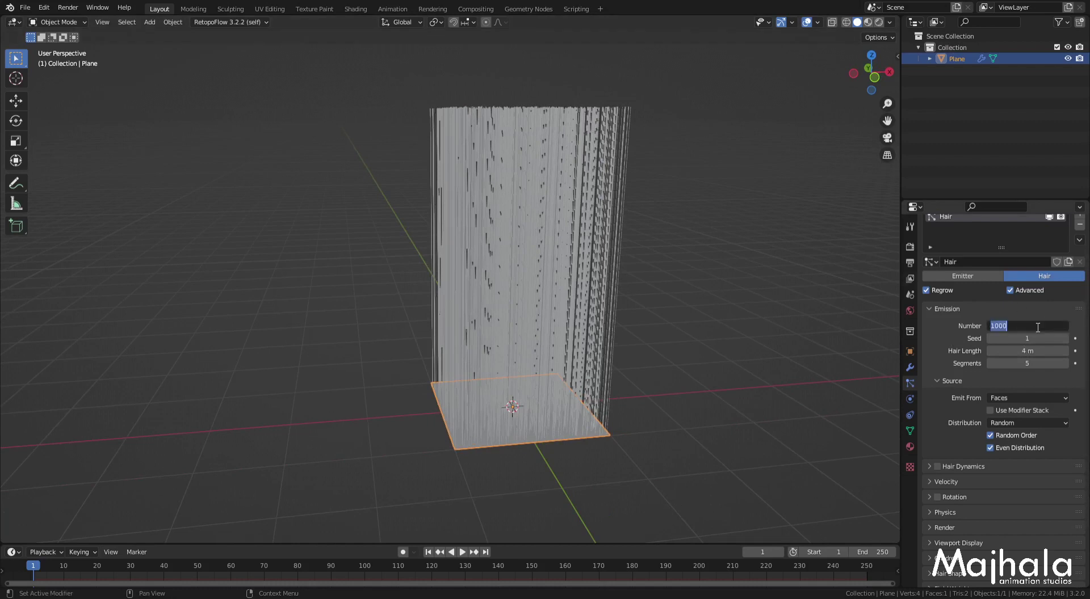
text(0)
key(Return)
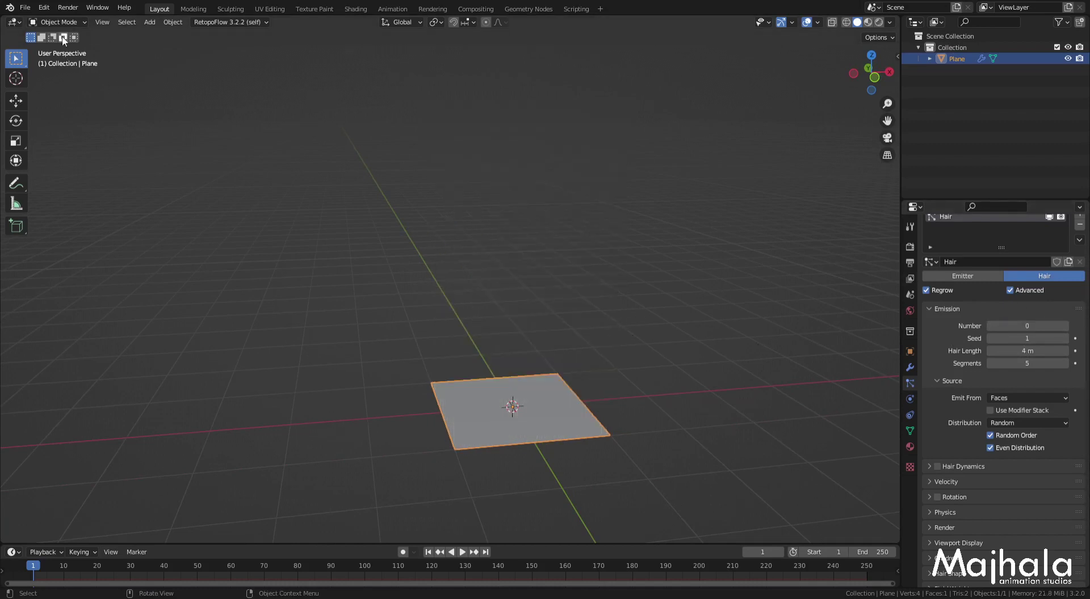
Switch the plane from Object Mode to Particle Edit mode and zoom toward it
click(57, 19)
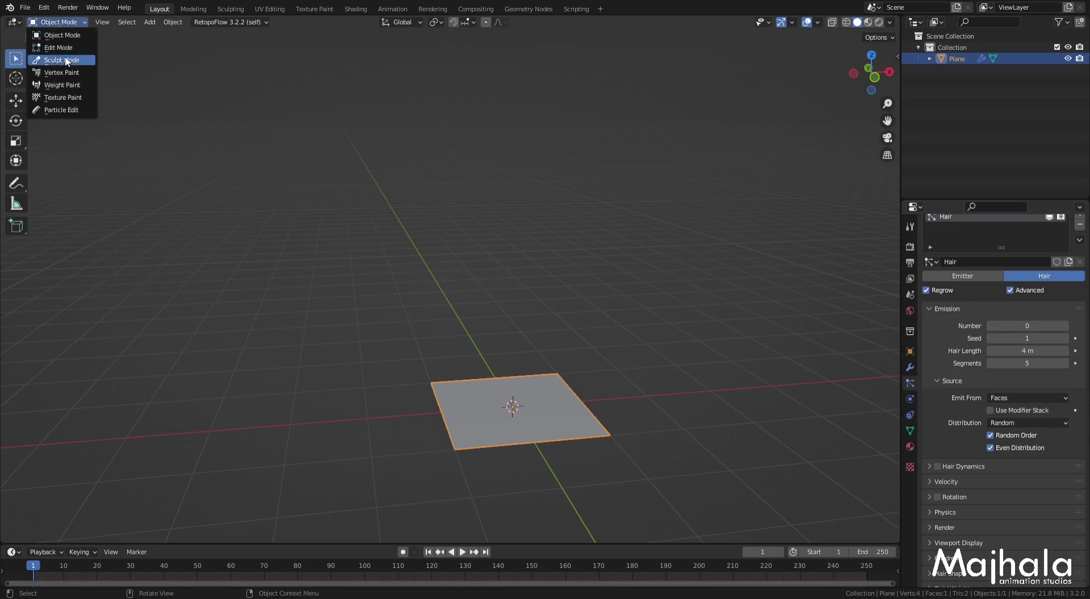
click(67, 110)
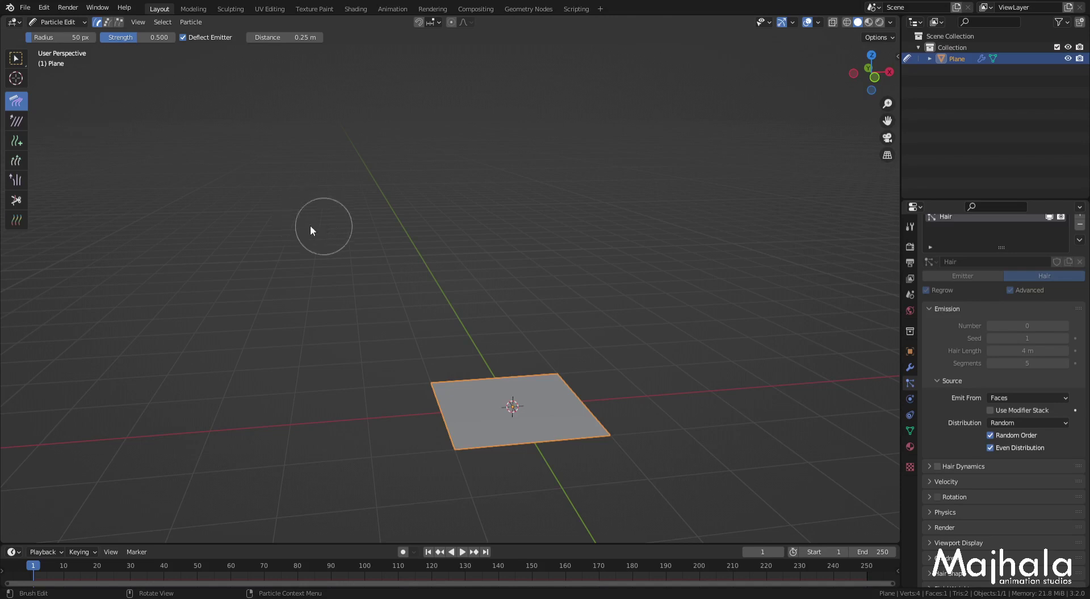
scroll(519, 415, up, 1)
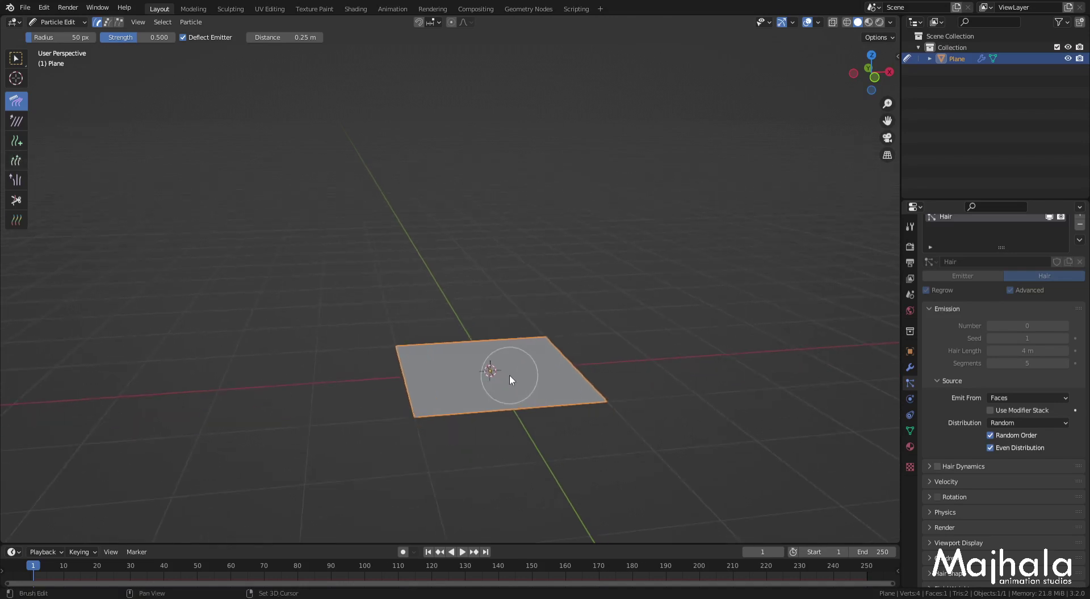
mouse_move(509, 375)
middle_down()
mouse_move(487, 407)
mouse_move(494, 387)
mouse_move(438, 367)
mouse_move(465, 359)
middle_up()
scroll(494, 386, up, 2)
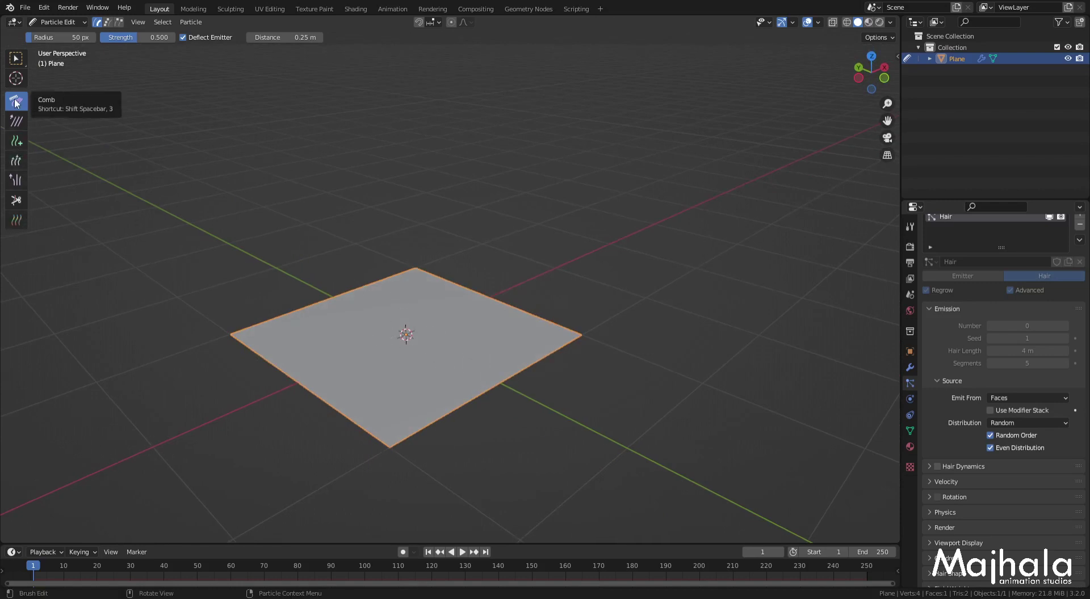
Add about ten hair strands to the plane with a single Add-brush click
click(17, 141)
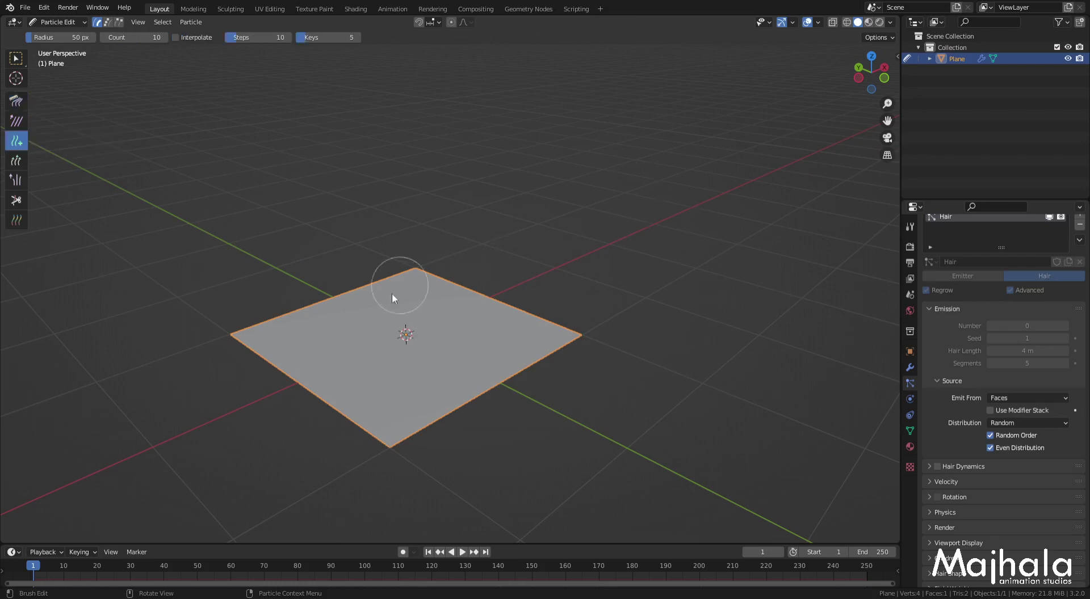
click(345, 344)
scroll(403, 299, down, 1)
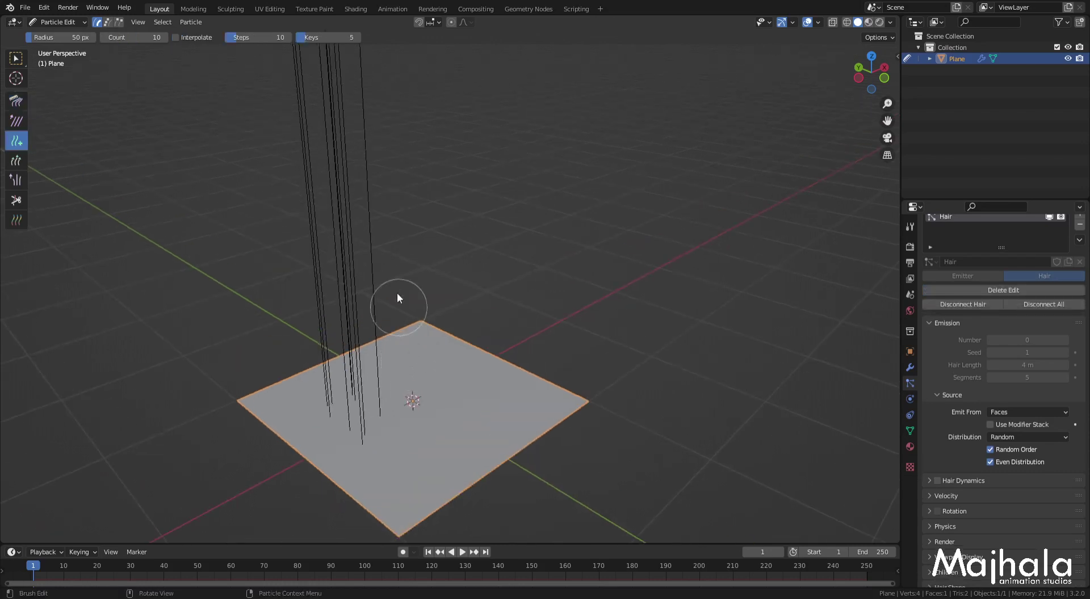
scroll(397, 291, down, 1)
shift+middle_drag(396, 277, 398, 335)
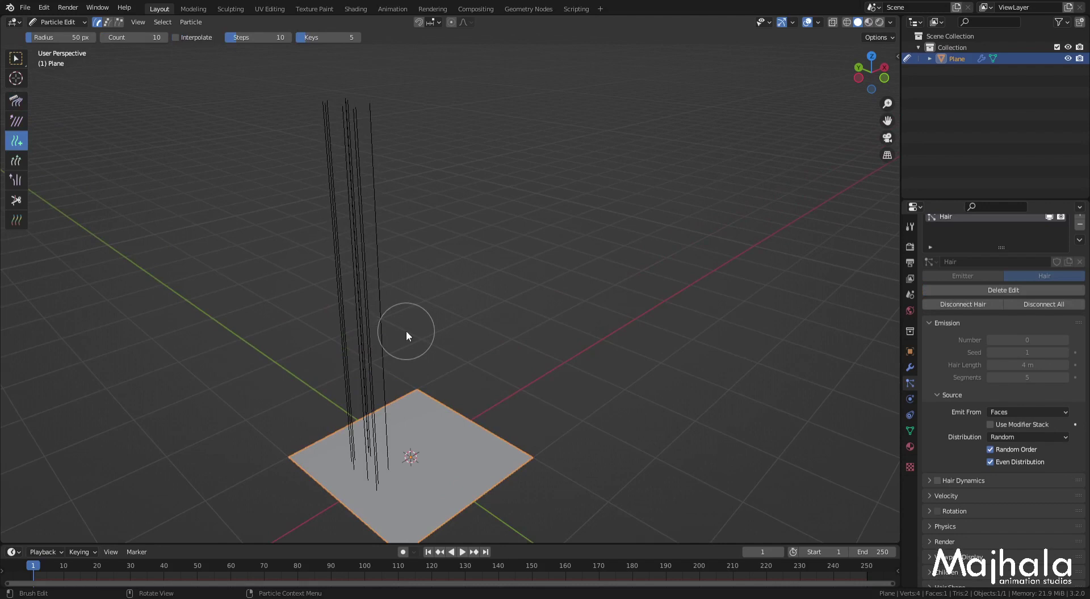
middle_drag(363, 297, 363, 287)
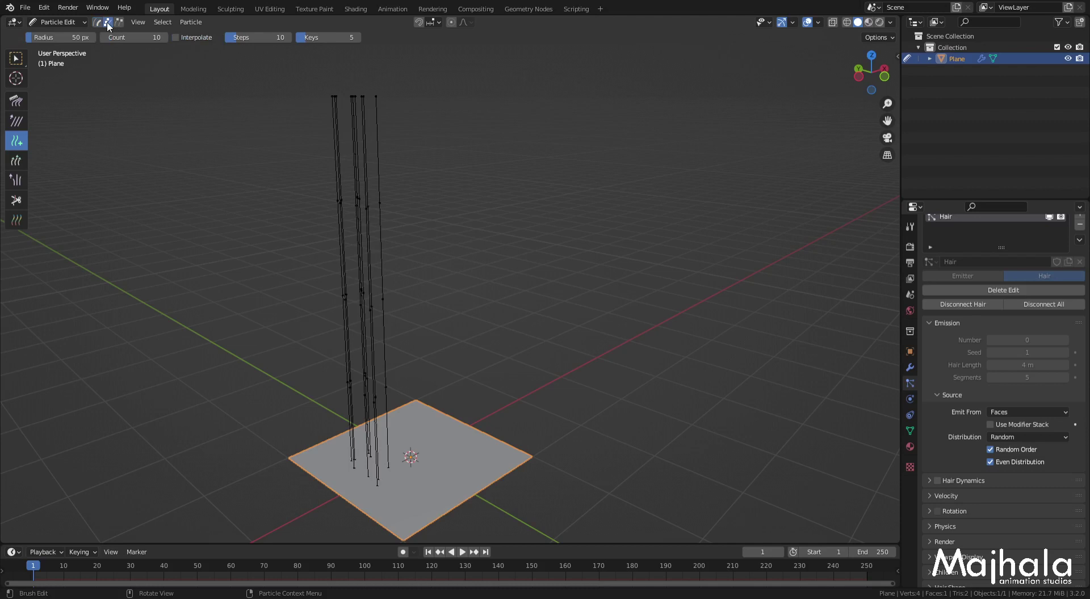
Select all hair strands with A and set the Add tool's Keys to 10
middle_drag(388, 316, 380, 252)
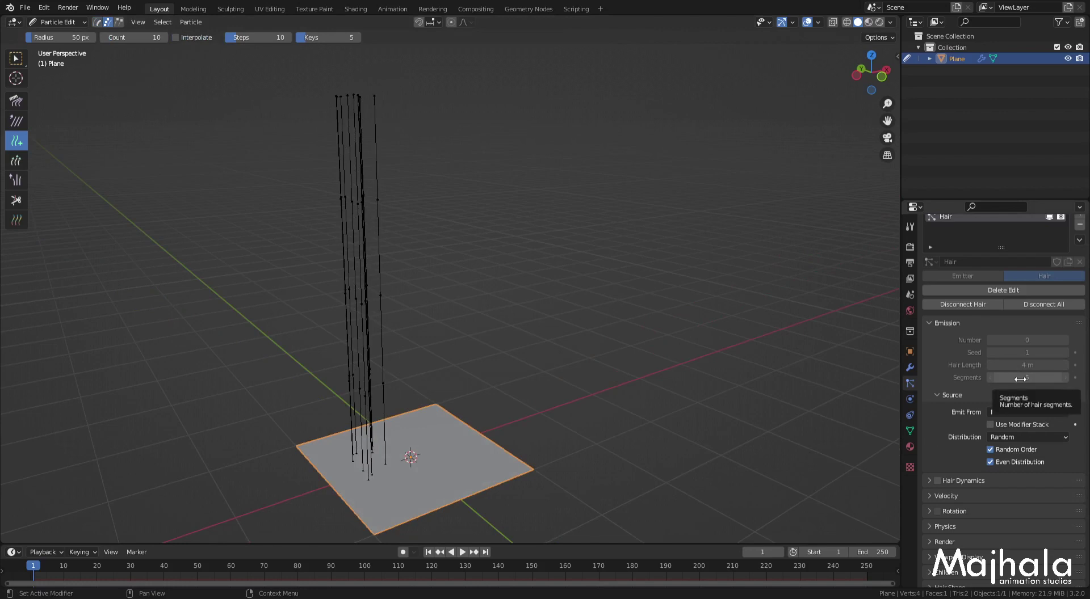
shift+scroll(426, 267, up, 1)
shift+scroll(419, 249, up, 1)
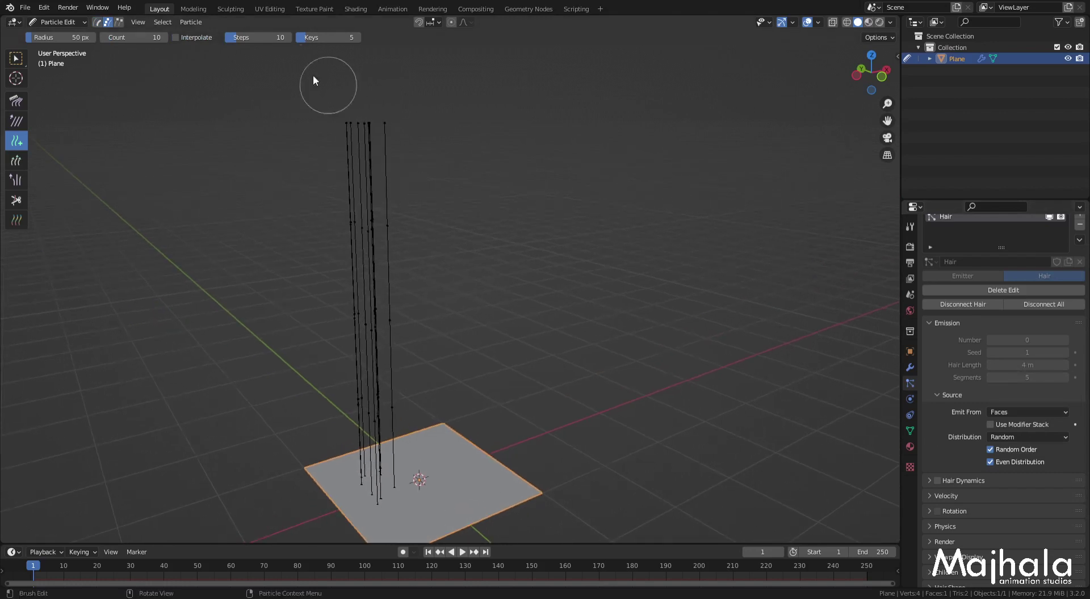
key(a)
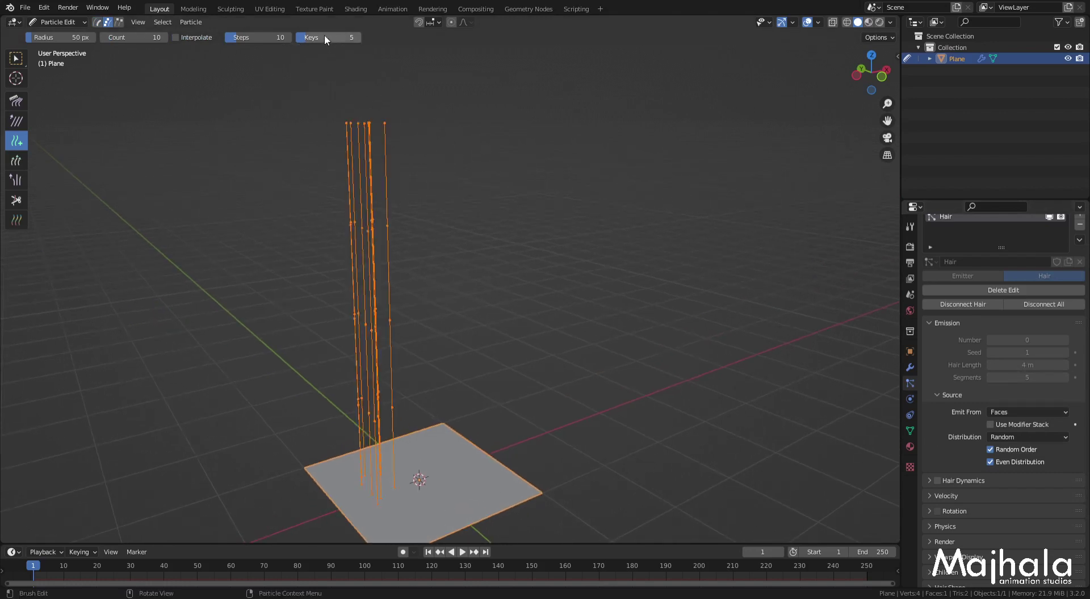
click(326, 35)
text(0)
Rekey the selected strands via Particle > Rekey, trying 5 then settling on 10 keys
click(188, 22)
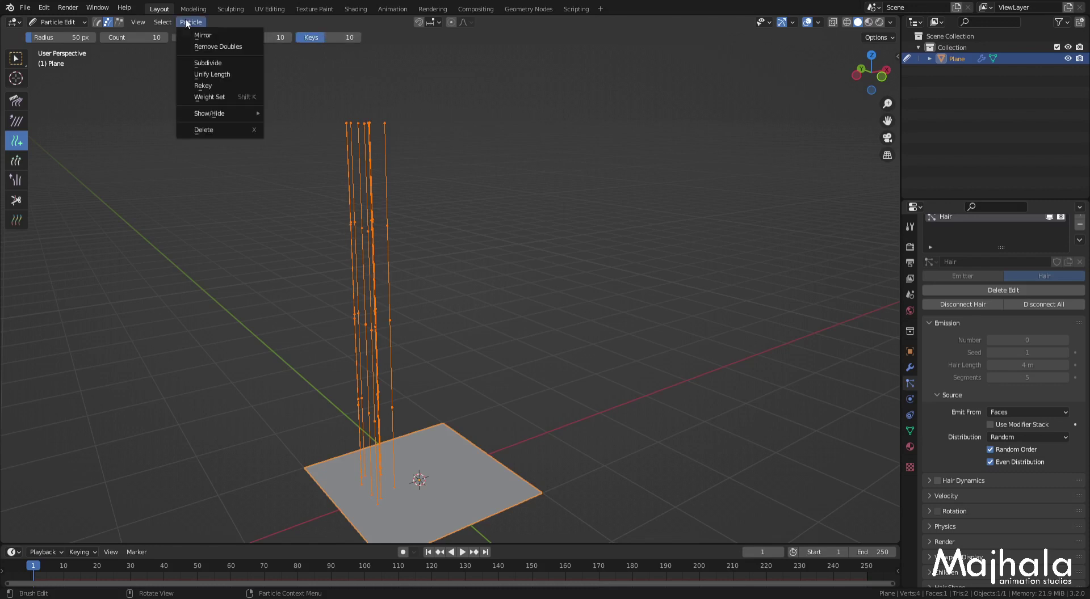
click(216, 85)
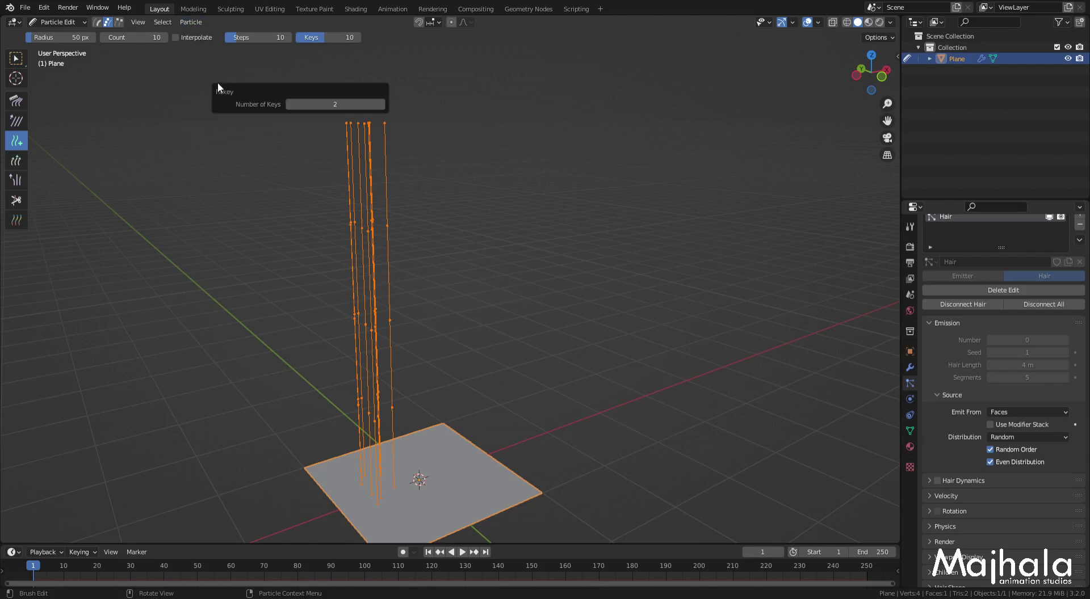
click(325, 105)
text(5)
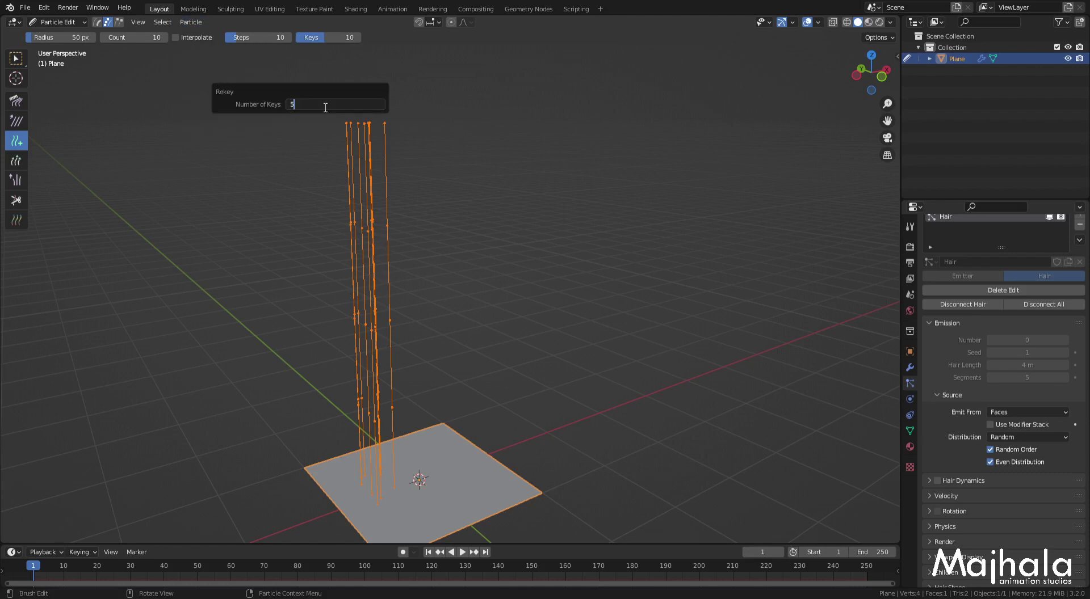
key(Return)
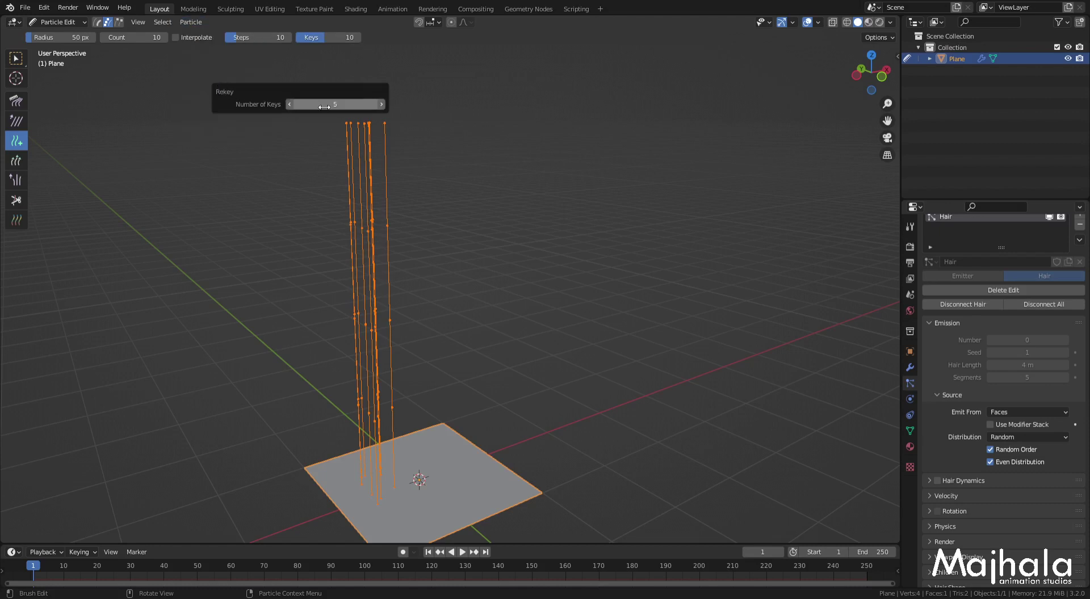
click(324, 105)
text(10)
key(Return)
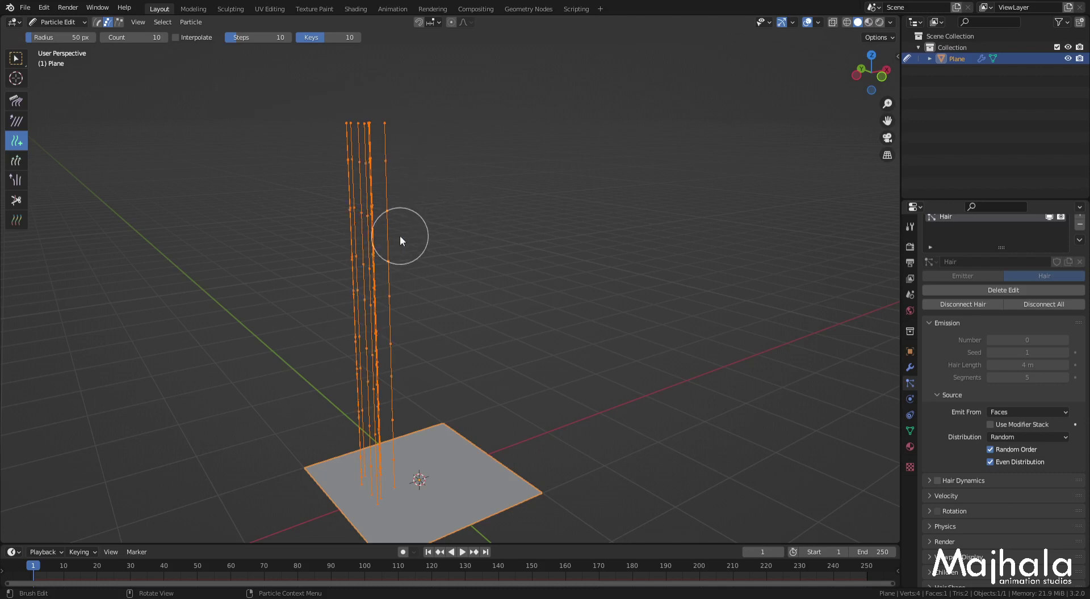
shift+middle_drag(400, 237, 403, 222)
In the sidebar, set the Add brush Count to 1 and test it with a single strand
key(n)
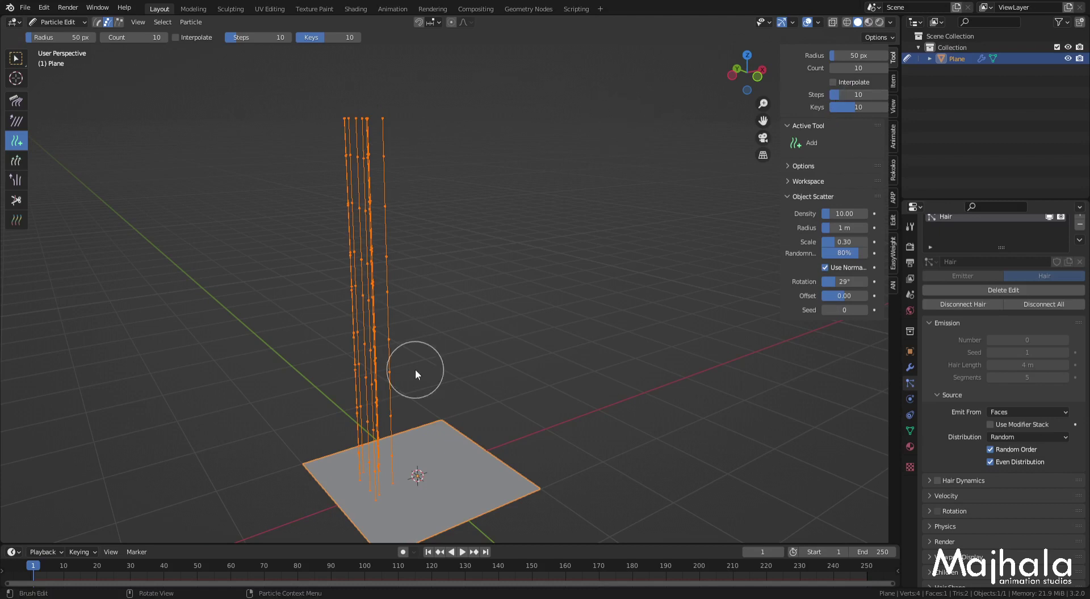
click(447, 461)
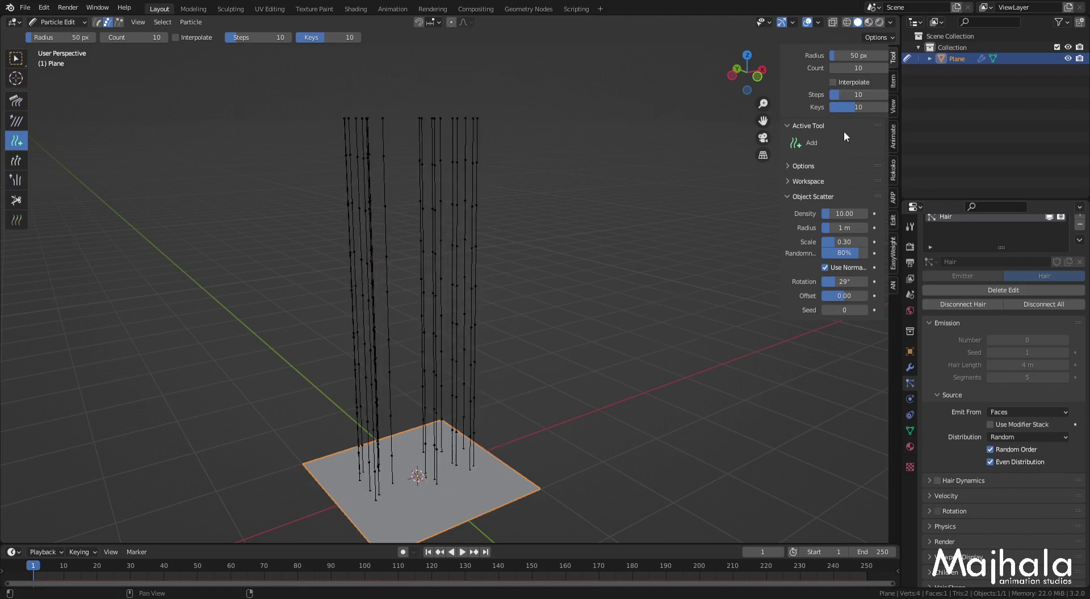
drag(858, 68, 834, 68)
click(405, 512)
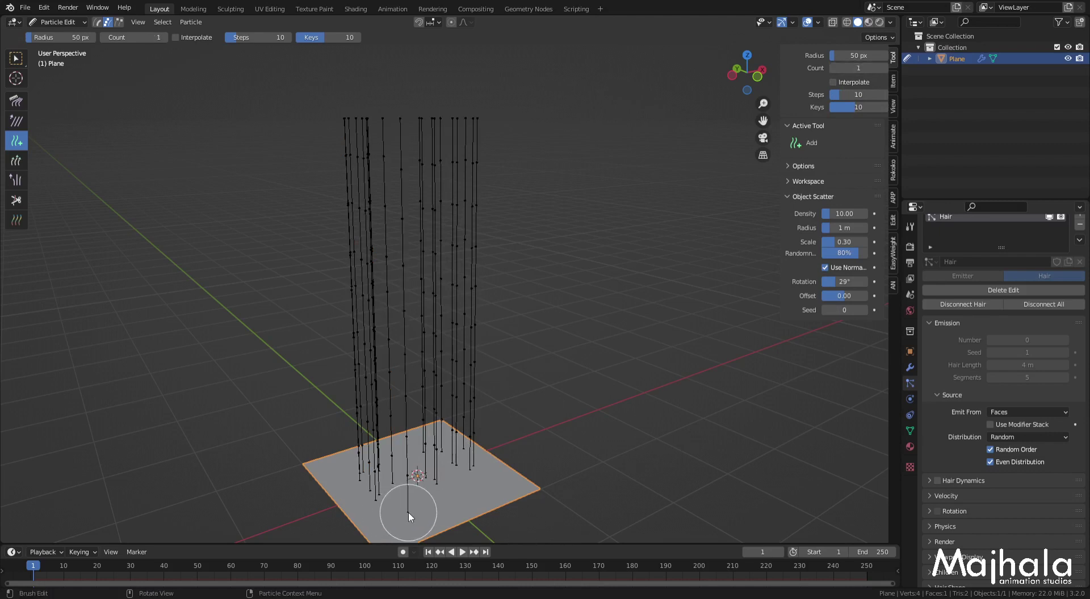
Select all existing hair strands on the plane and delete them
key(a)
key(Delete)
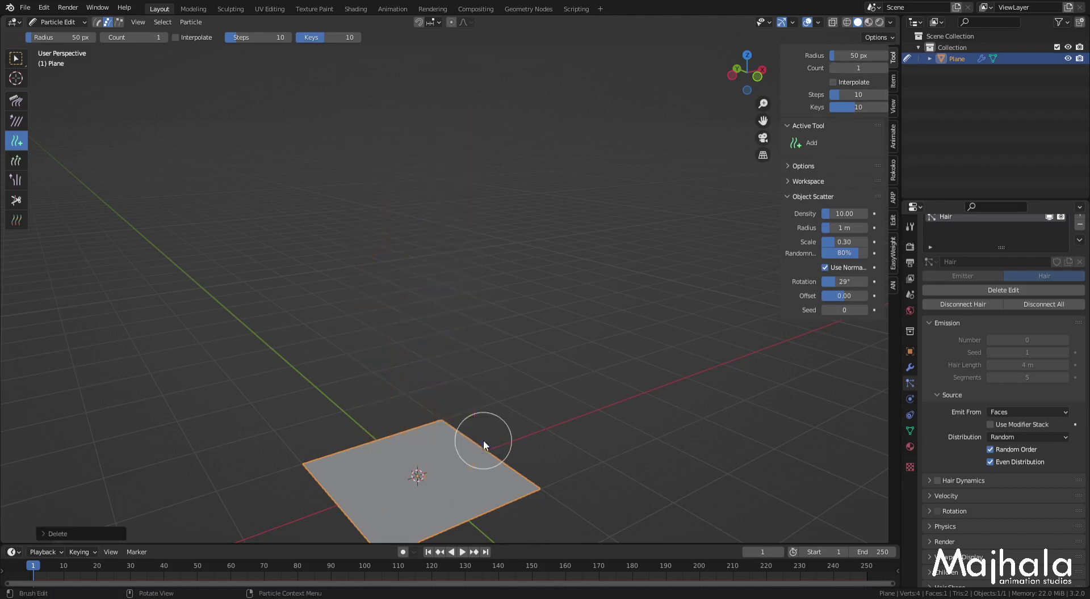
click(418, 477)
mouse_move(468, 423)
middle_down()
mouse_move(461, 445)
mouse_move(488, 417)
middle_up()
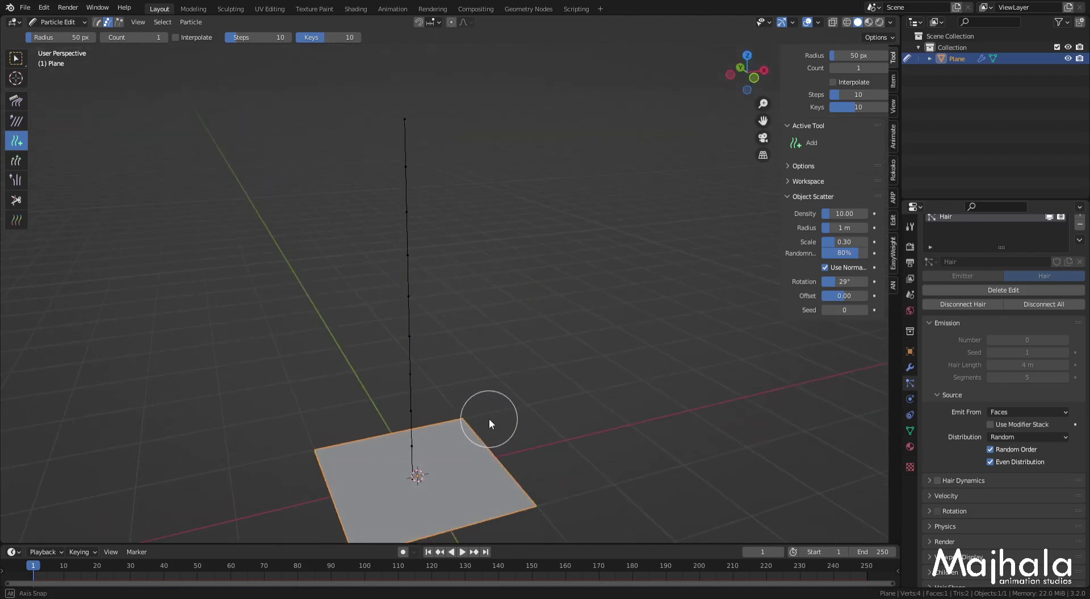
key(a)
key(x)
click(488, 419)
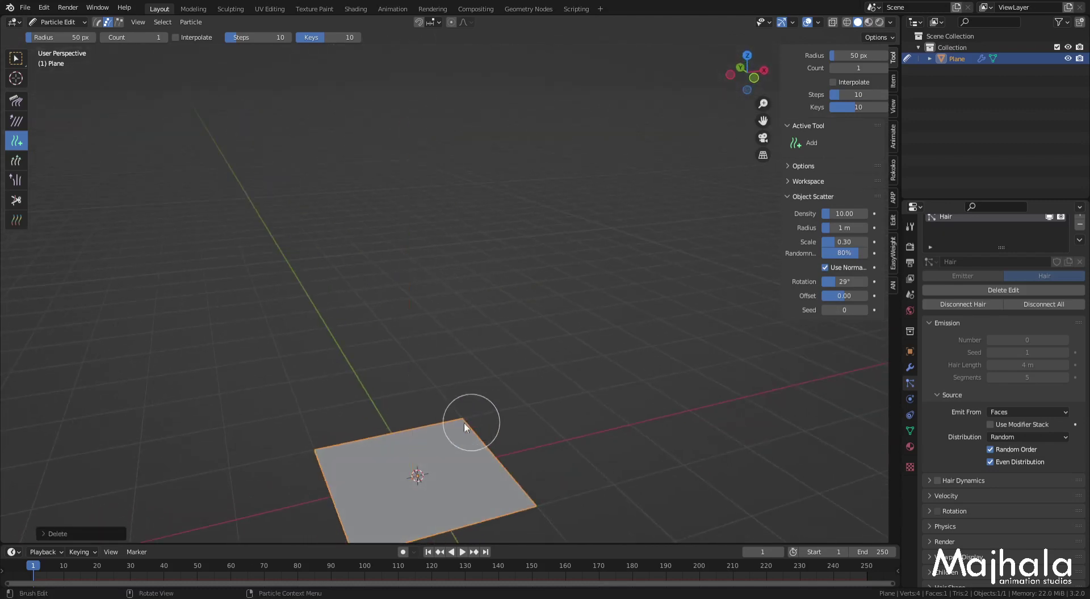
Plant six single hair strands at different spots across the plane
click(365, 517)
click(462, 506)
click(431, 455)
click(405, 502)
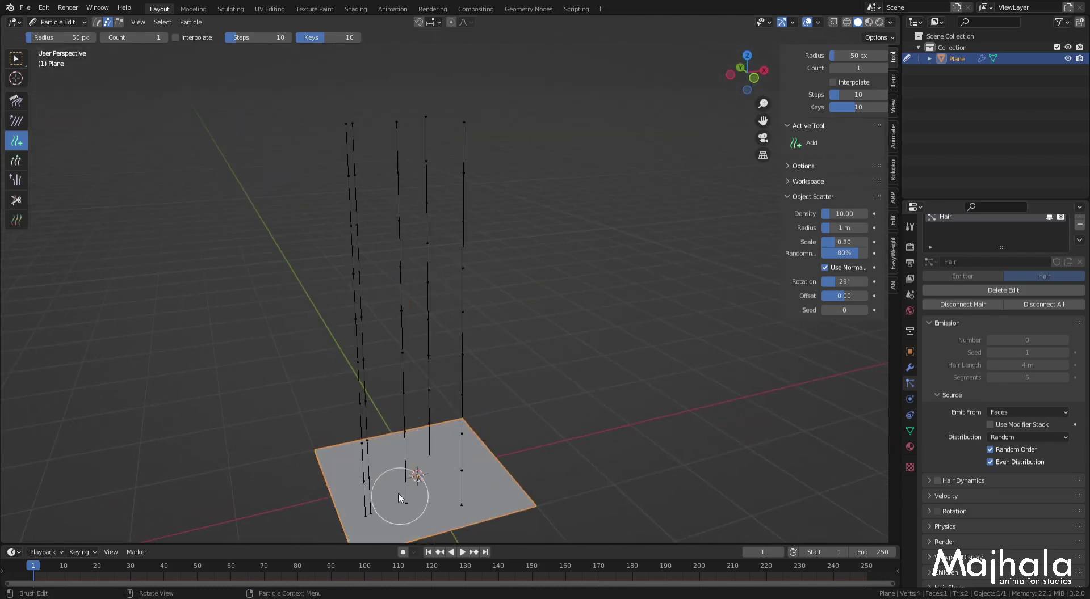
click(343, 459)
click(380, 464)
Switch to Object Mode from the Ctrl+Tab pie menu and orbit to inspect the strands
key(ctrl+Tab)
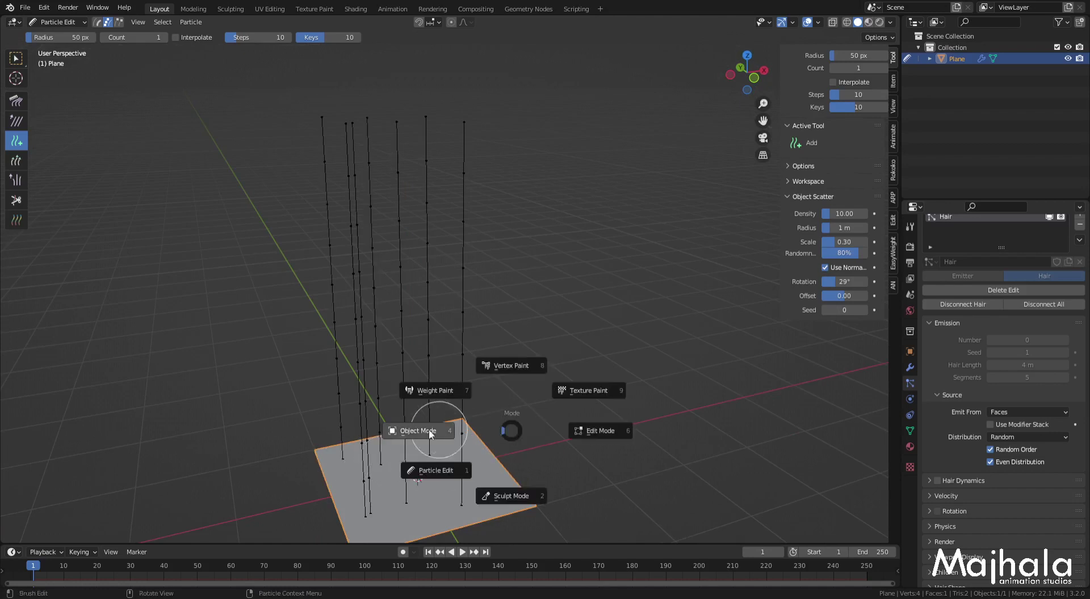
click(499, 361)
mouse_move(582, 294)
middle_down()
mouse_move(540, 250)
mouse_move(482, 275)
mouse_move(510, 224)
middle_up()
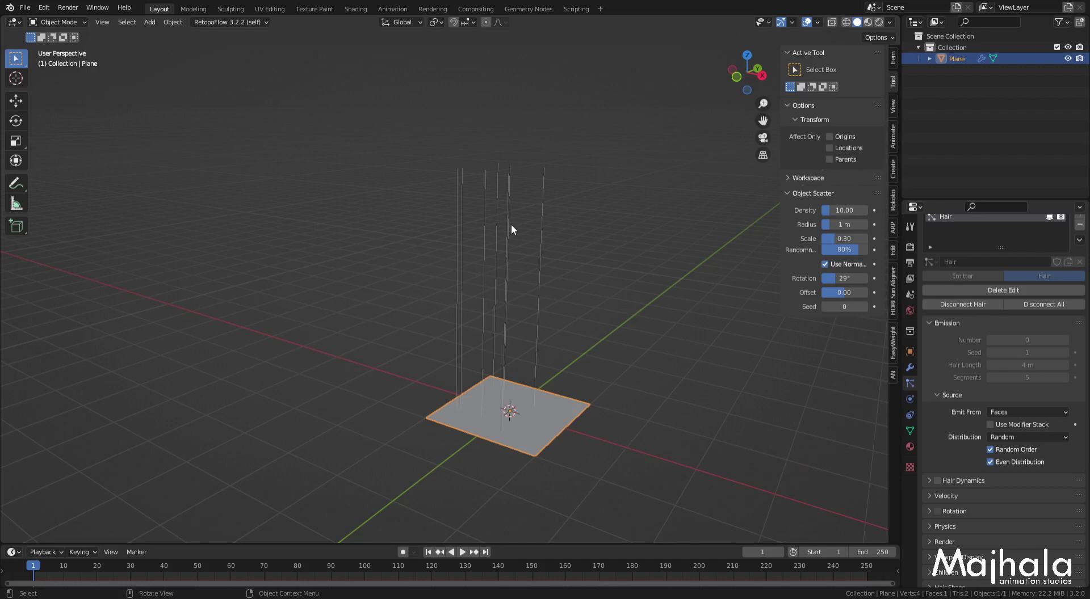
mouse_move(559, 241)
middle_down()
mouse_move(525, 222)
mouse_move(600, 220)
mouse_move(587, 211)
middle_up()
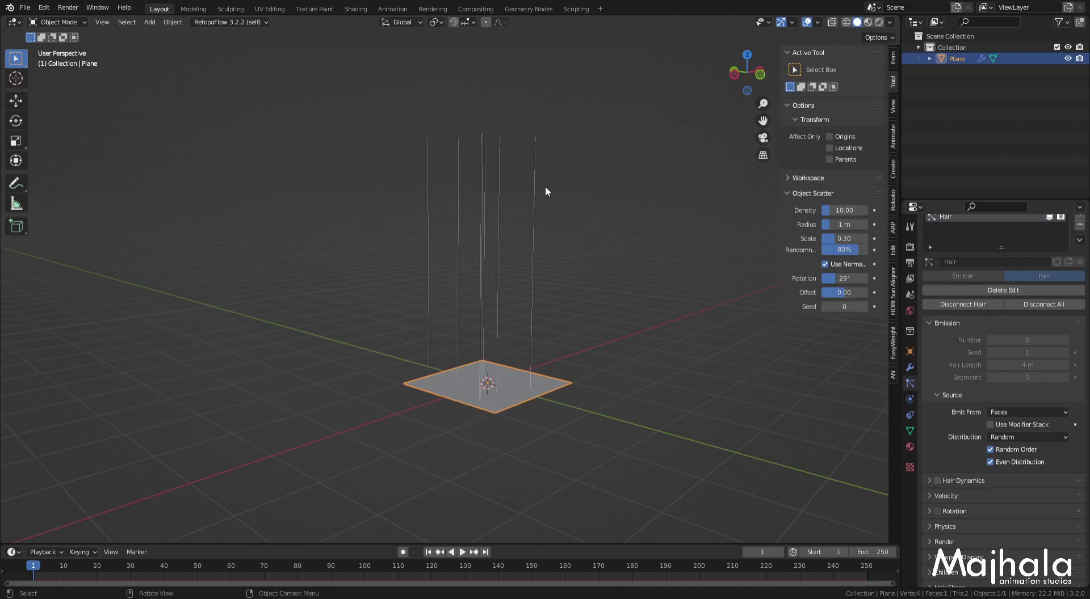